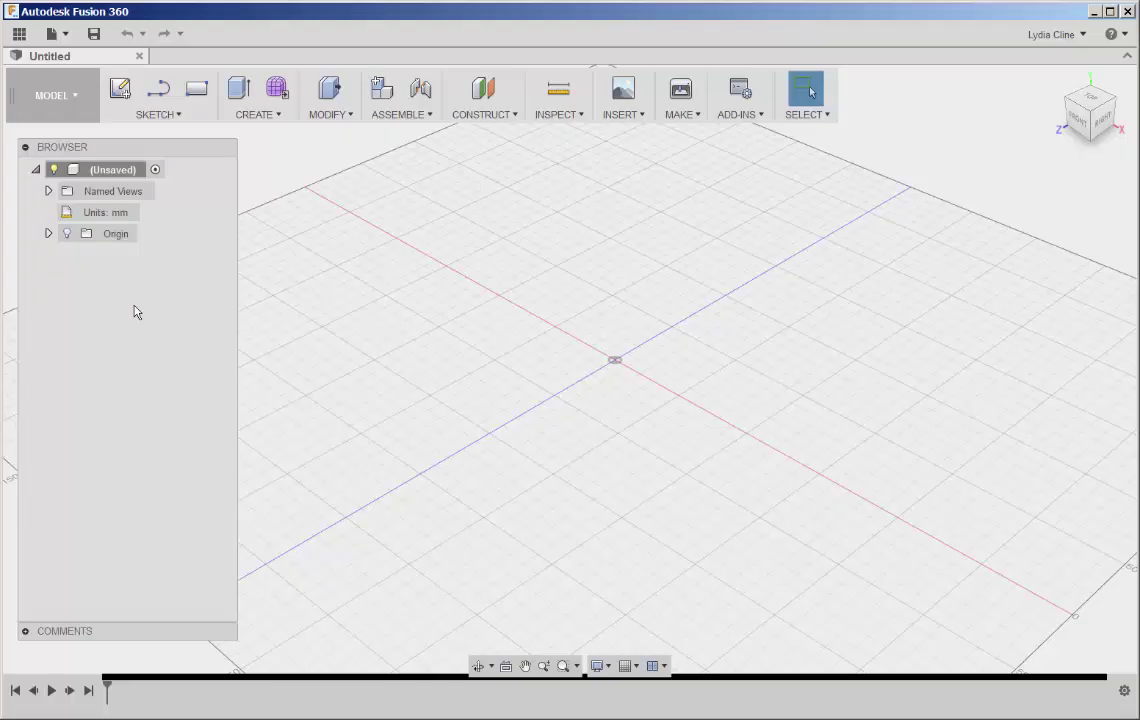
Draw a 60 mm Center Diameter Circle at the origin on the XZ plane.
left_click(179, 115)
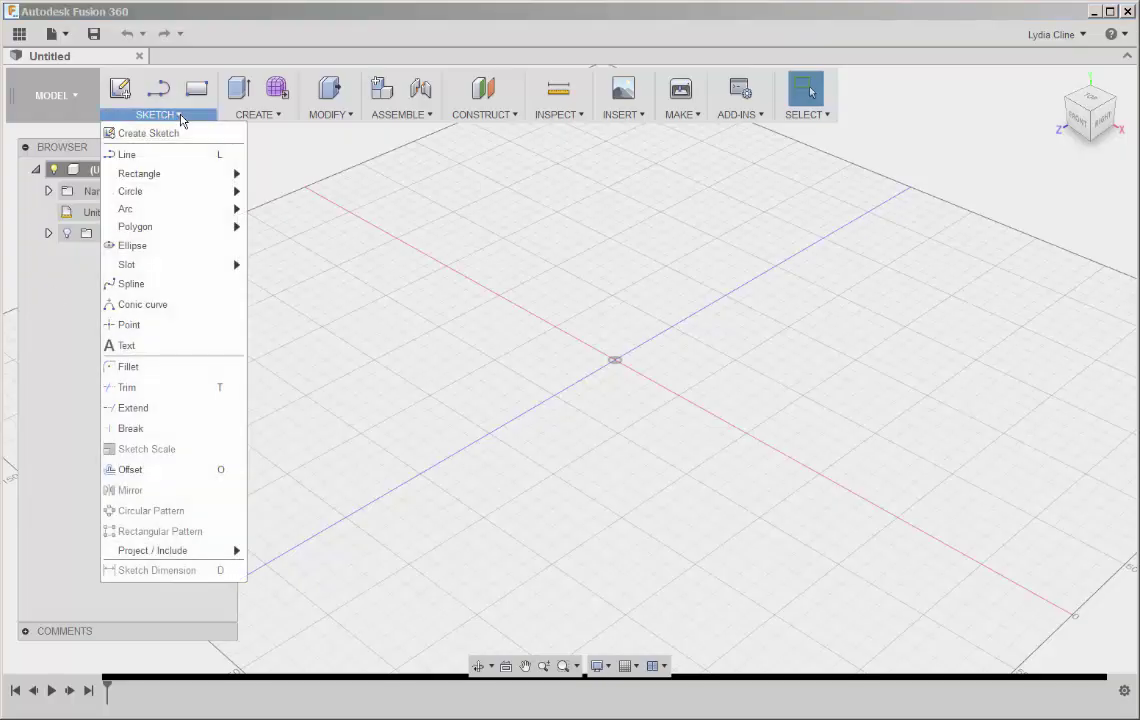
mouse_move(130, 191)
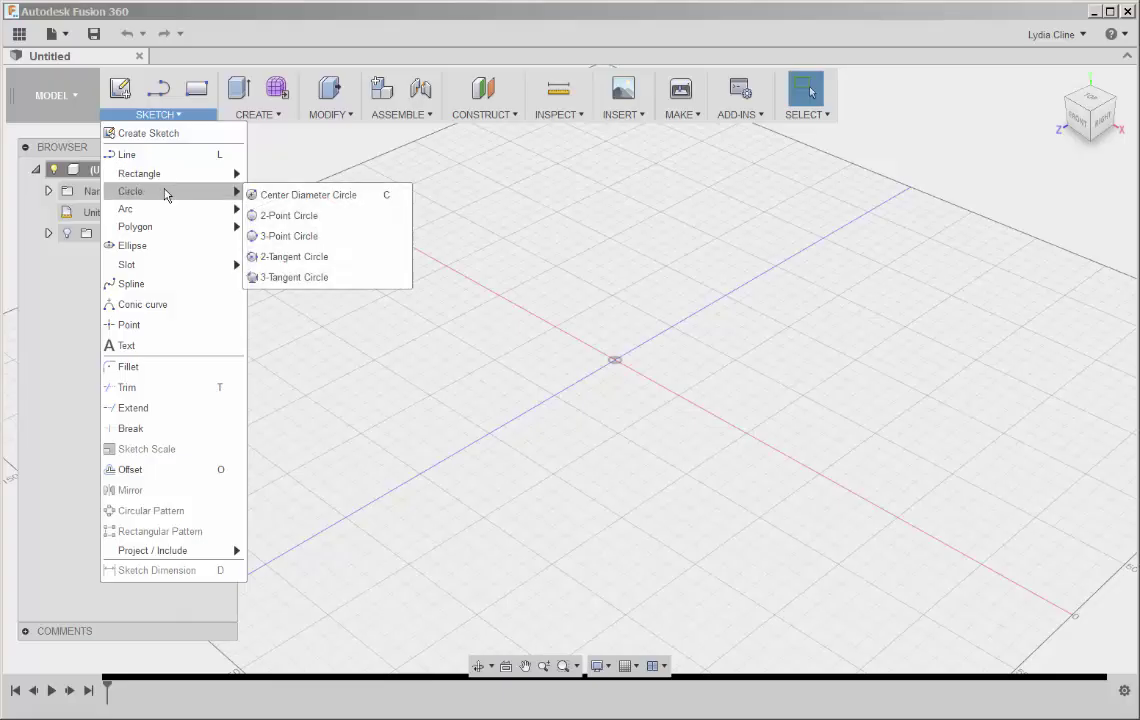
left_click(265, 197)
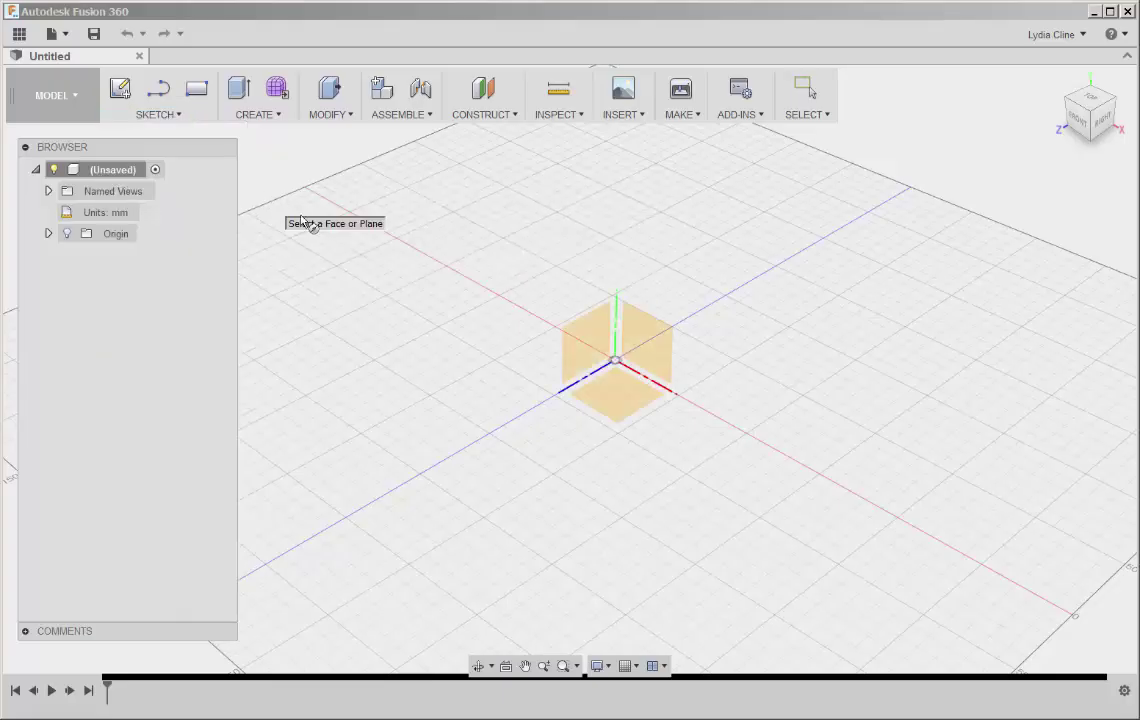
left_click(611, 378)
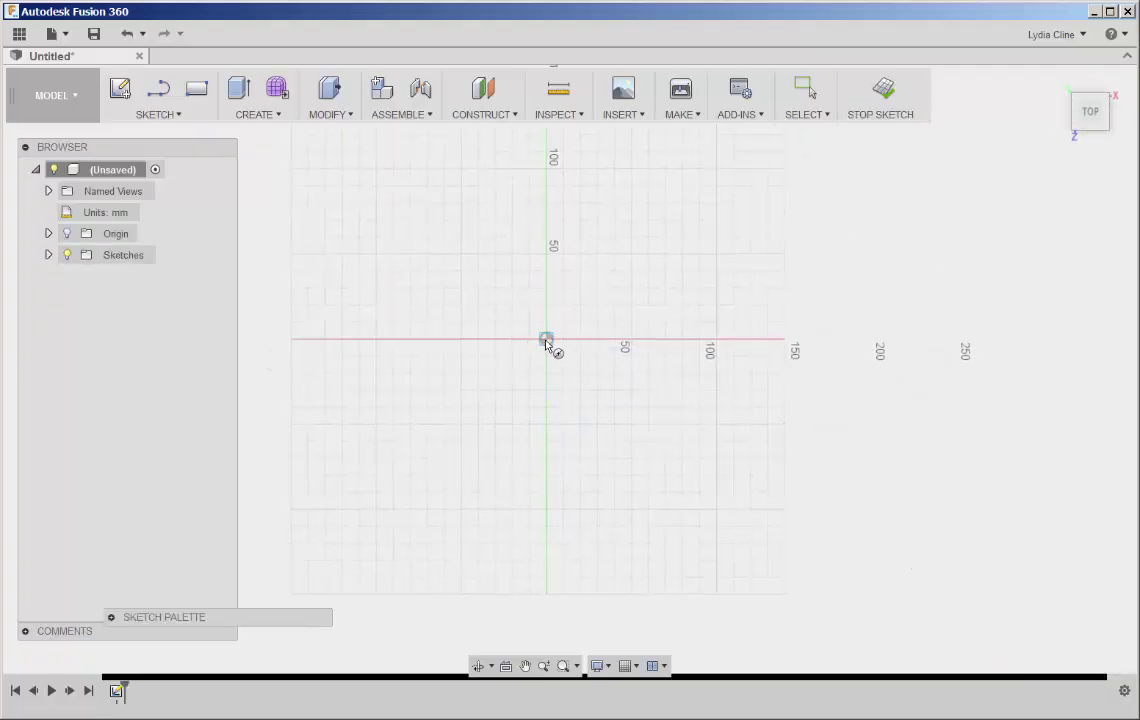
left_click(546, 341)
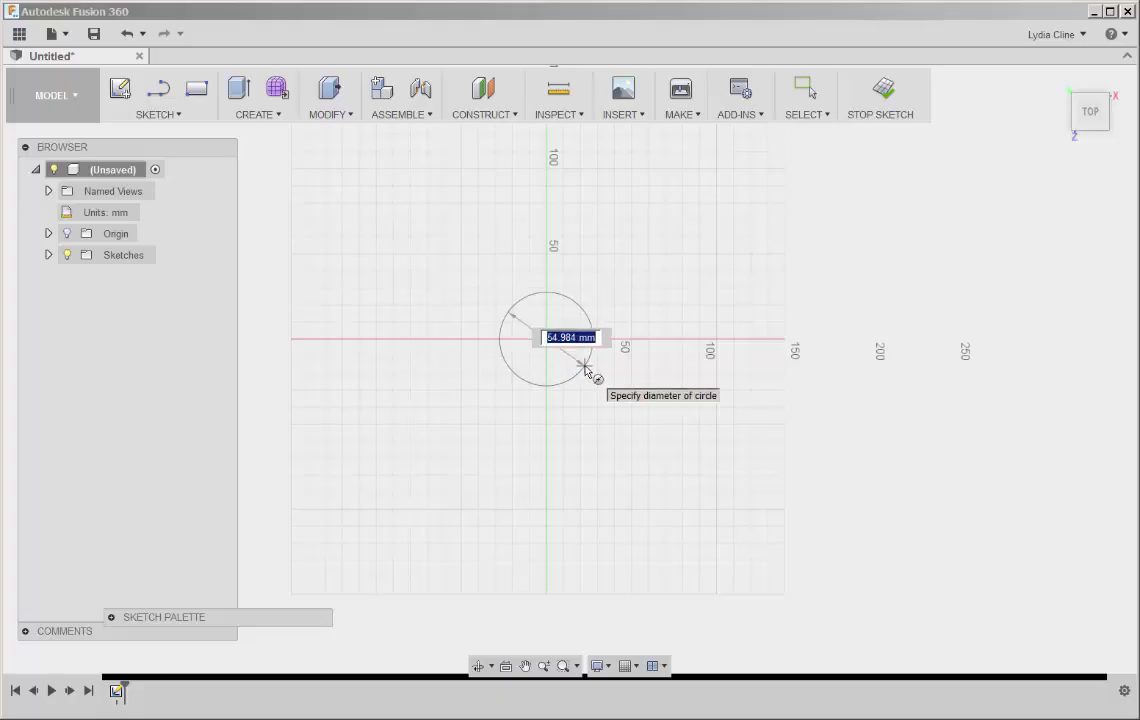
type("60")
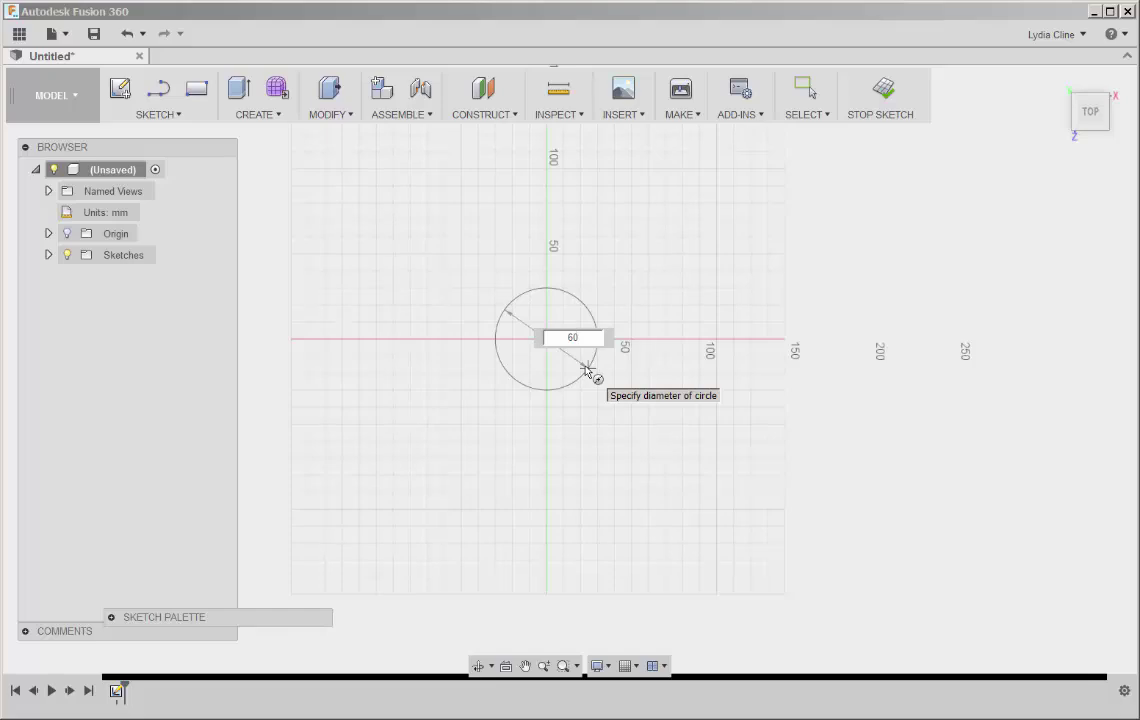
key("Return")
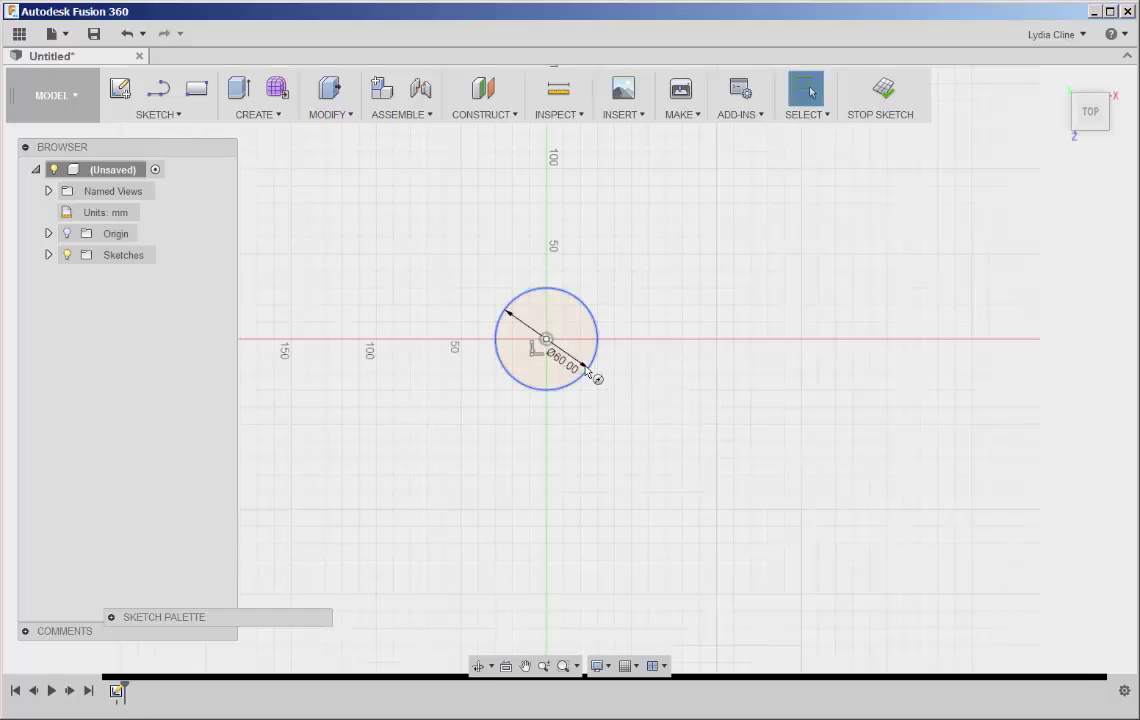
Finish the sketch and extrude the circle 70 mm with a -25° taper angle.
left_click(886, 100)
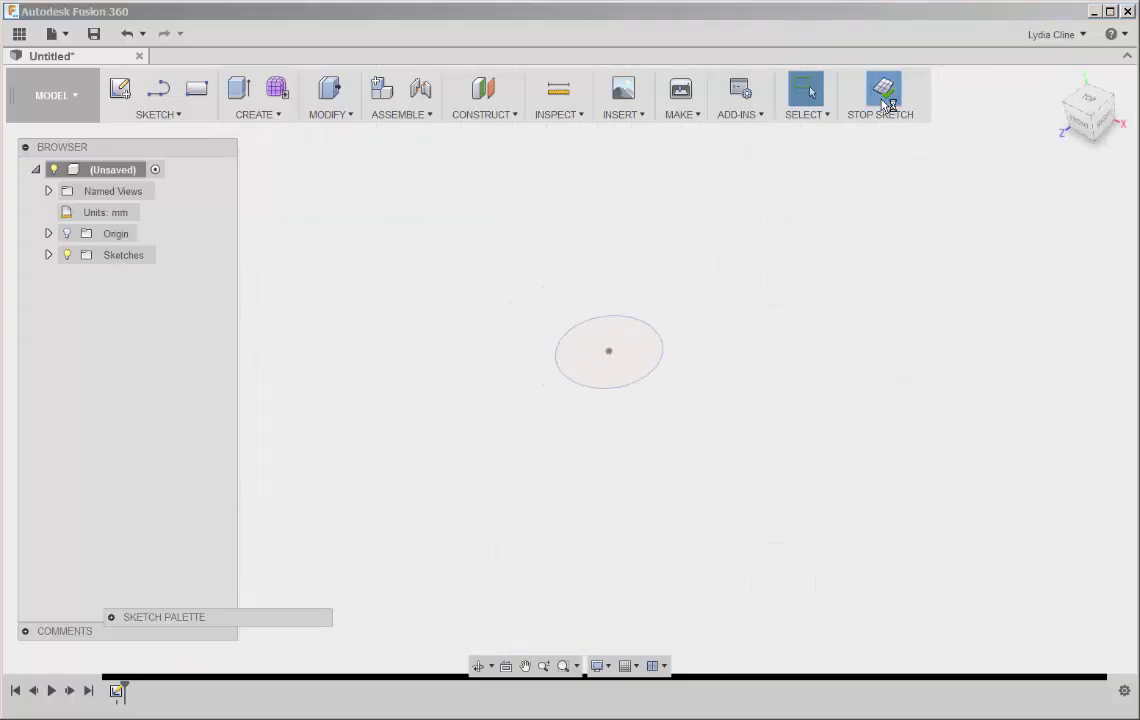
left_click(641, 363)
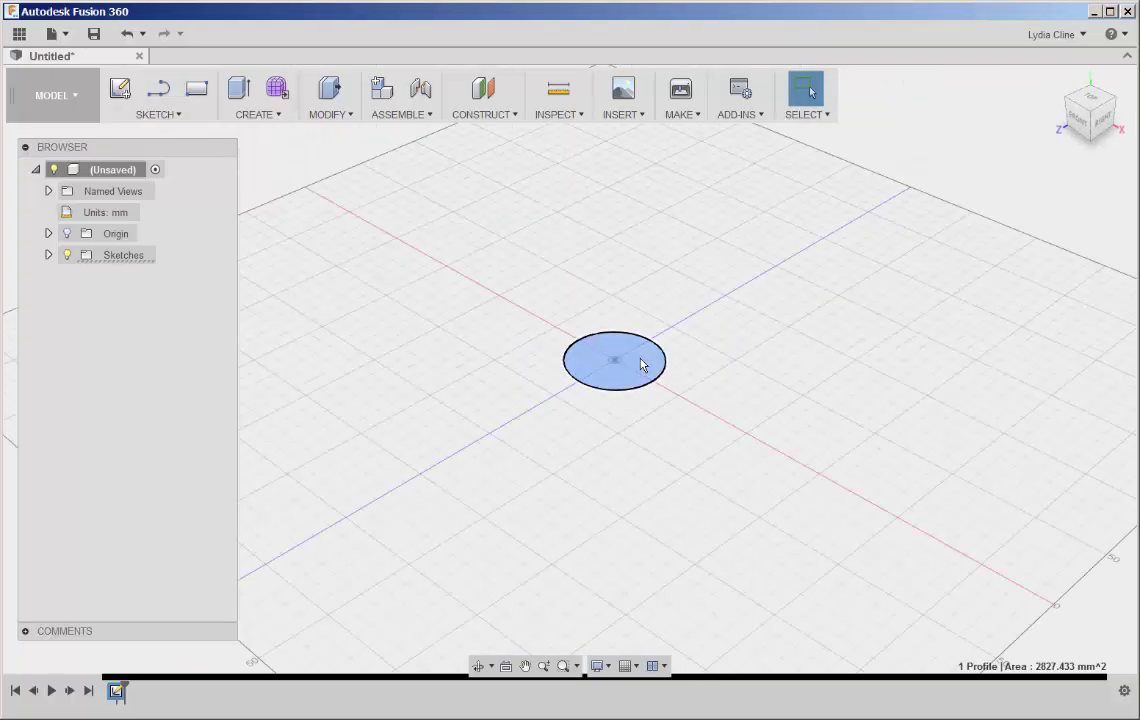
right_click(641, 364)
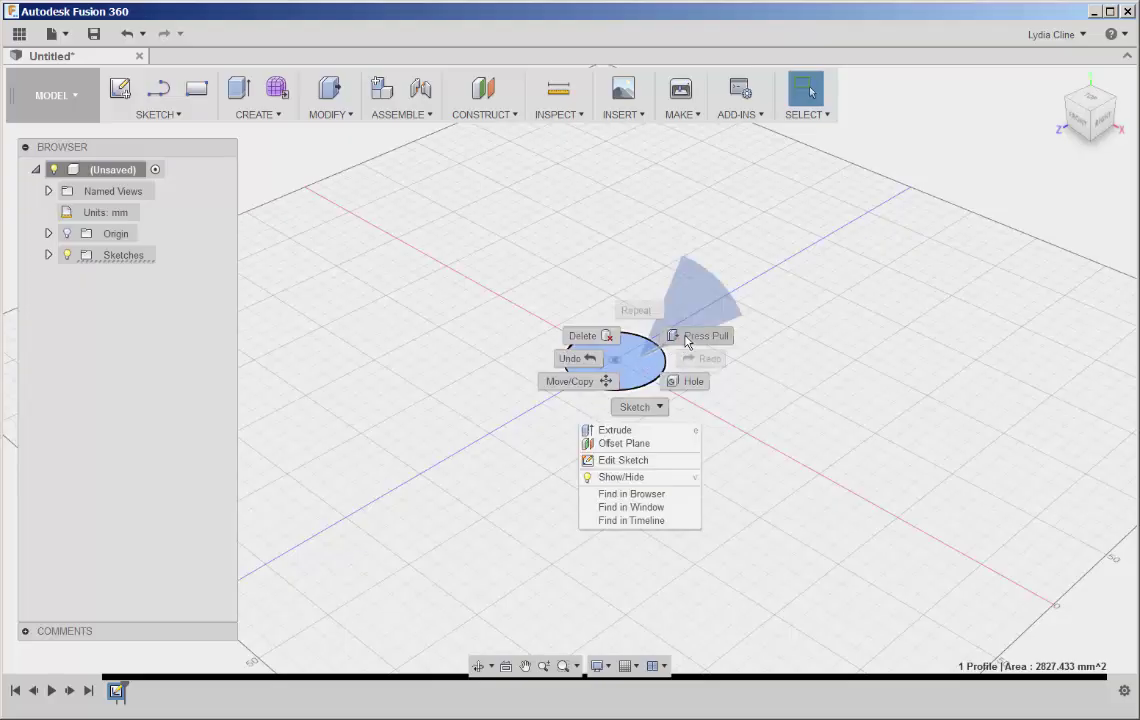
left_click(686, 342)
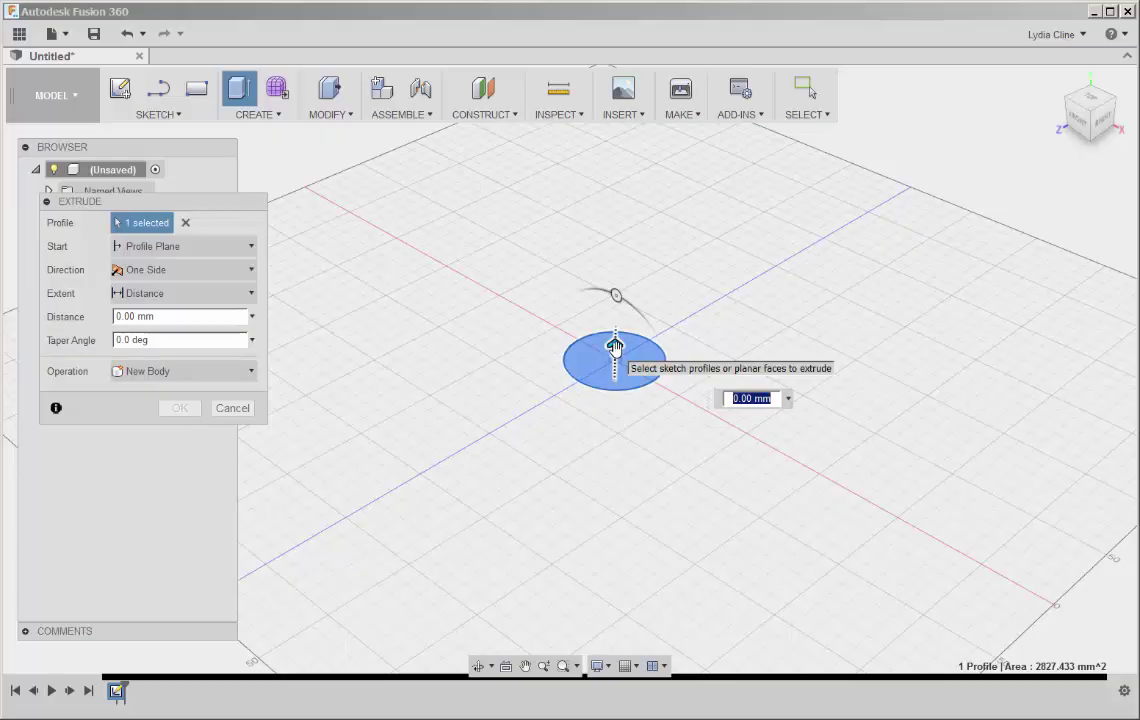
mouse_move(615, 346)
left_mouse_down()
mouse_move(601, 252)
mouse_move(611, 246)
left_mouse_up()
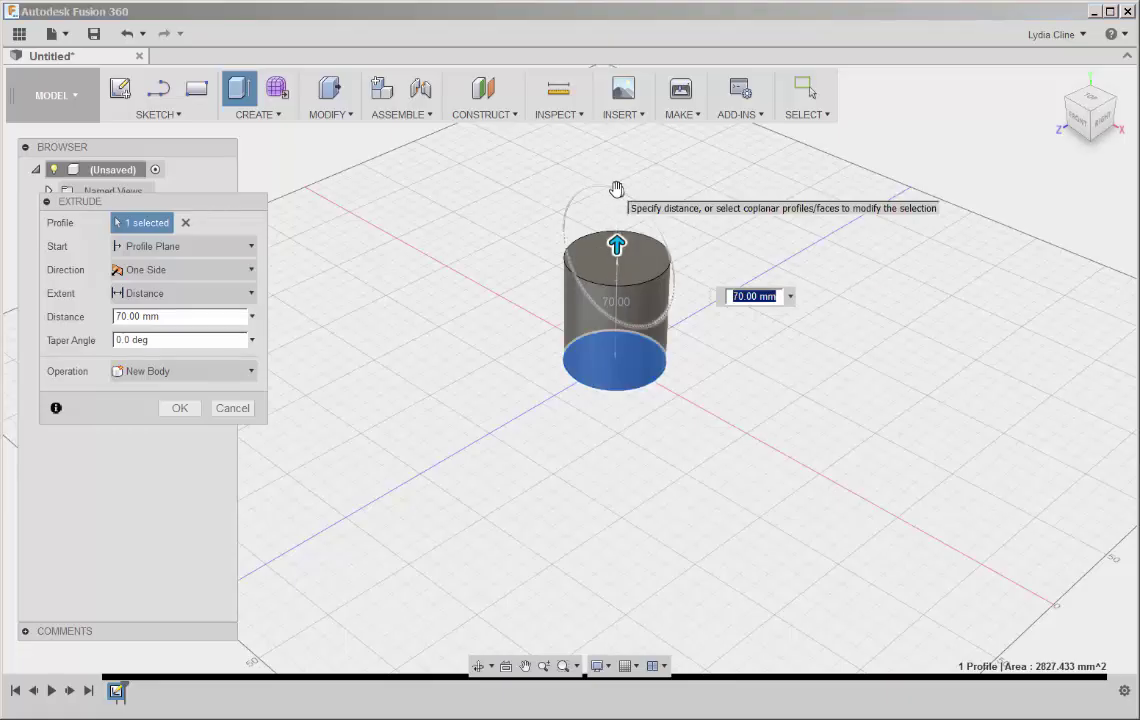
left_click_drag(616, 189, 594, 184)
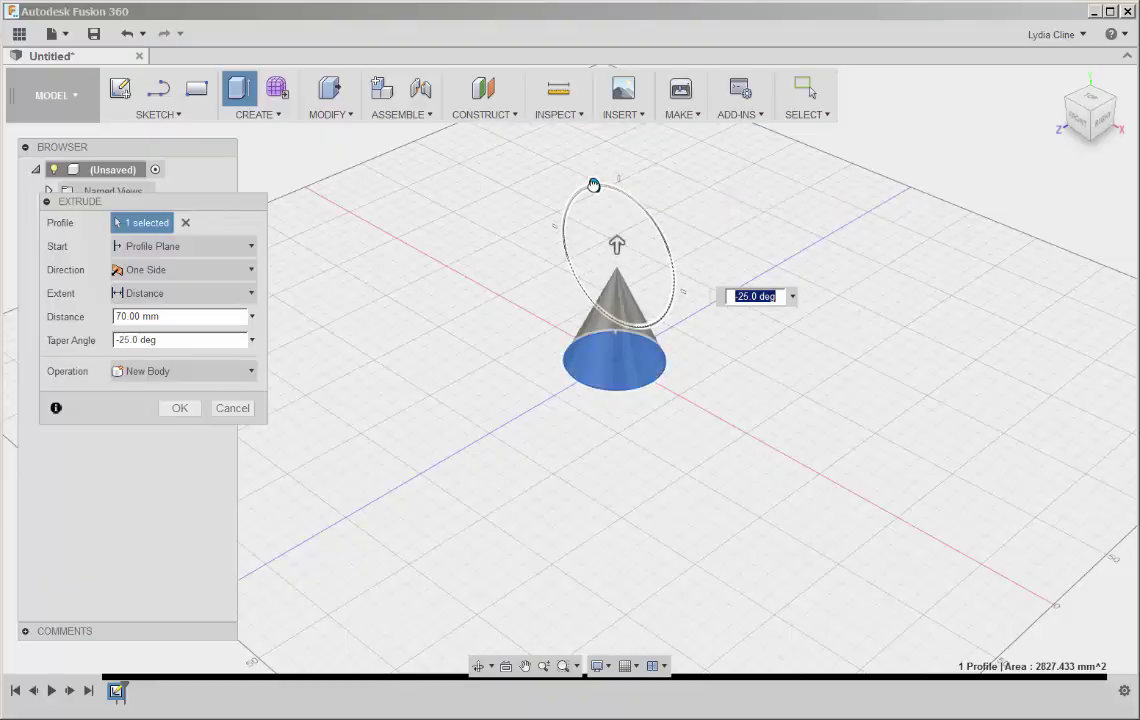
left_click(183, 412)
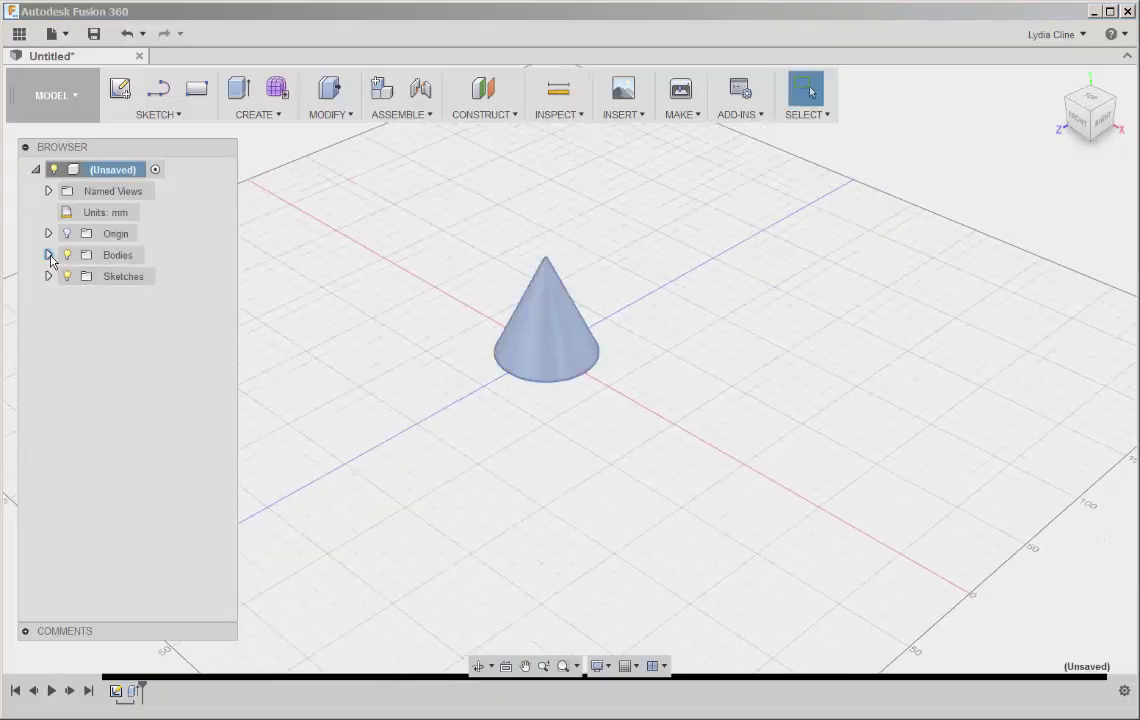
Copy Body1 and paste the copy 80 mm along the X axis.
left_click(48, 255)
left_click(118, 281)
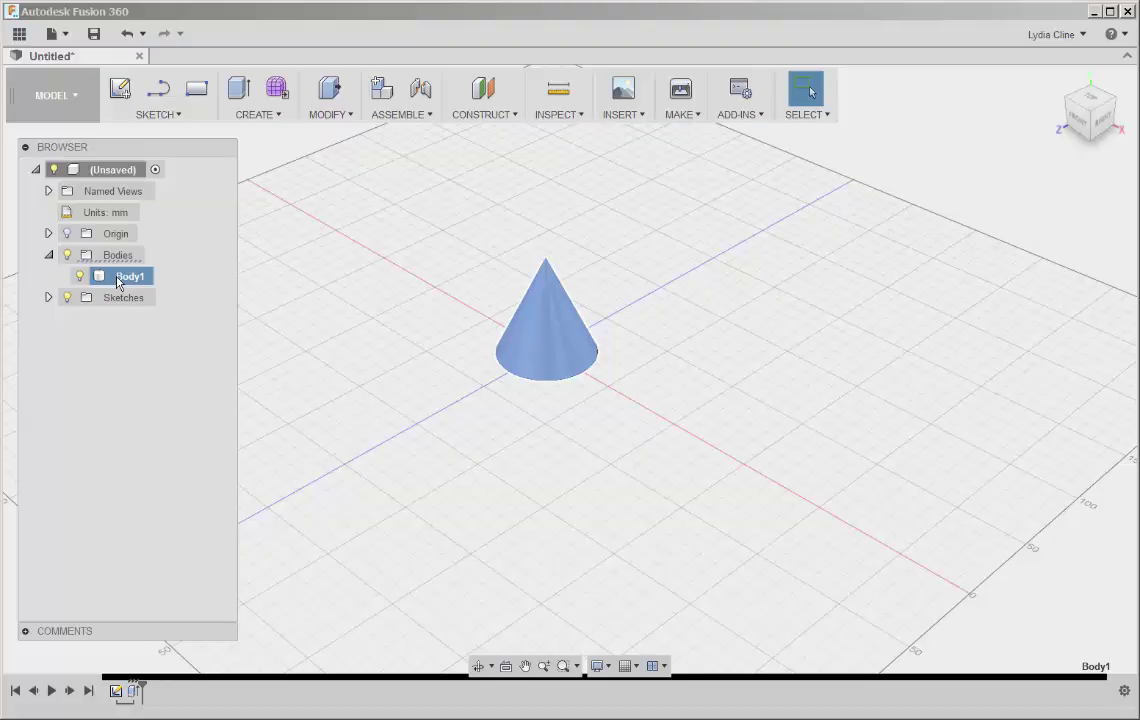
right_click(118, 282)
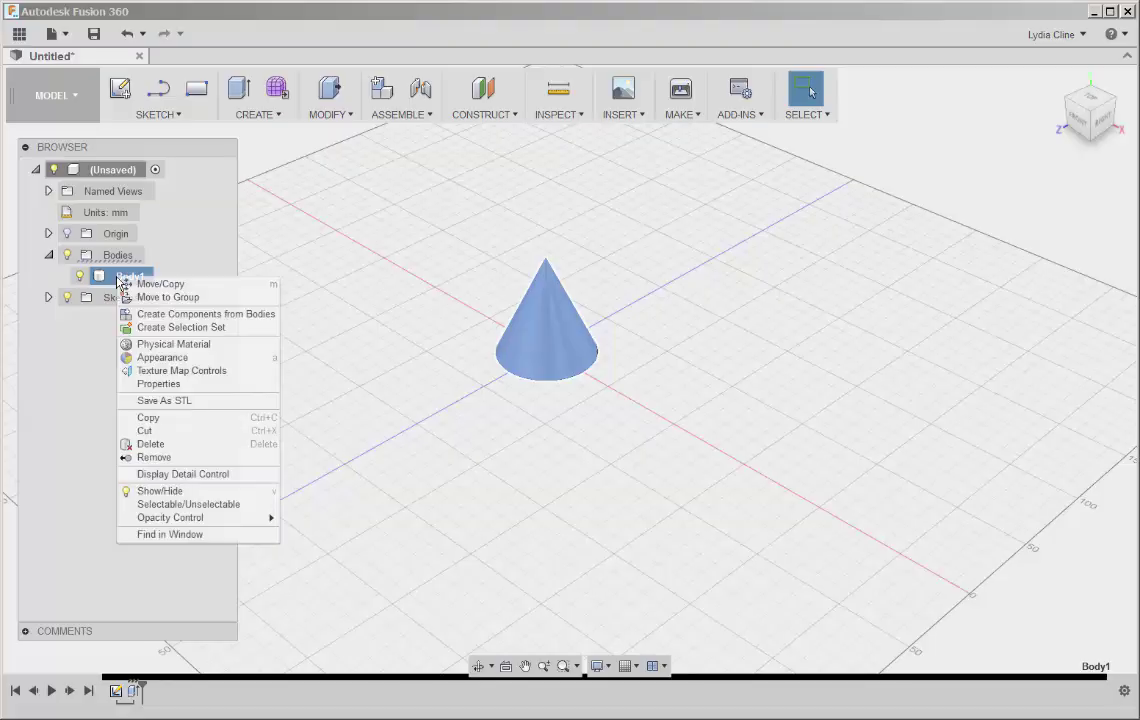
left_click(147, 419)
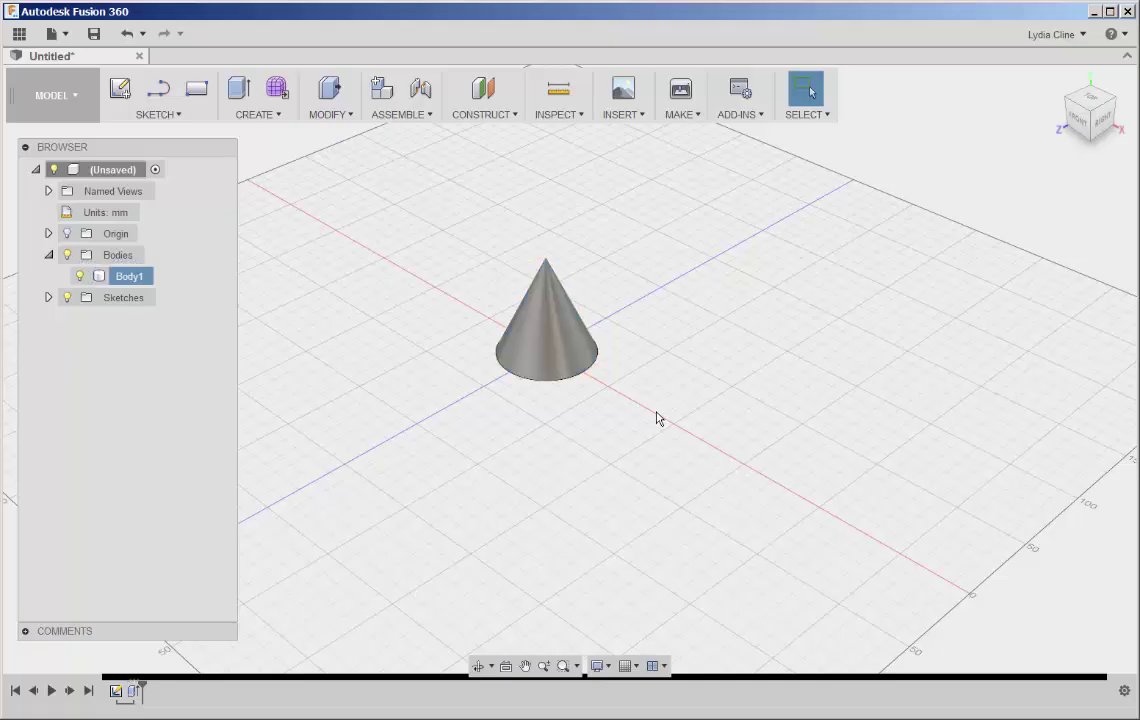
right_click(657, 418)
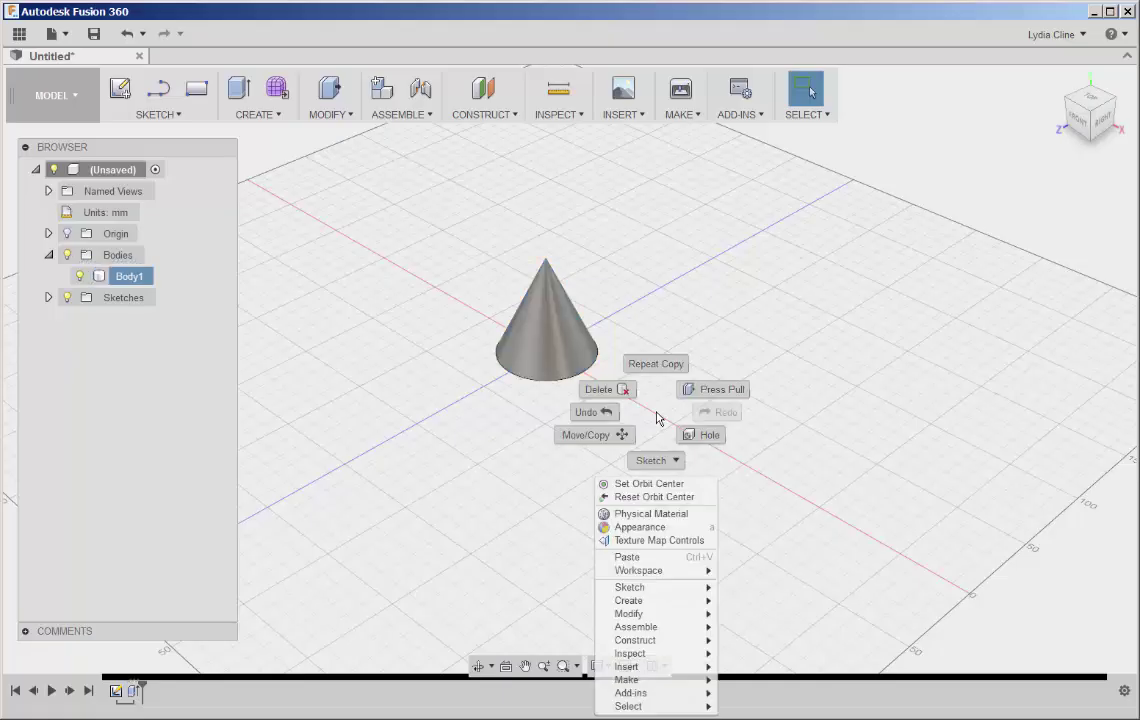
left_click(630, 557)
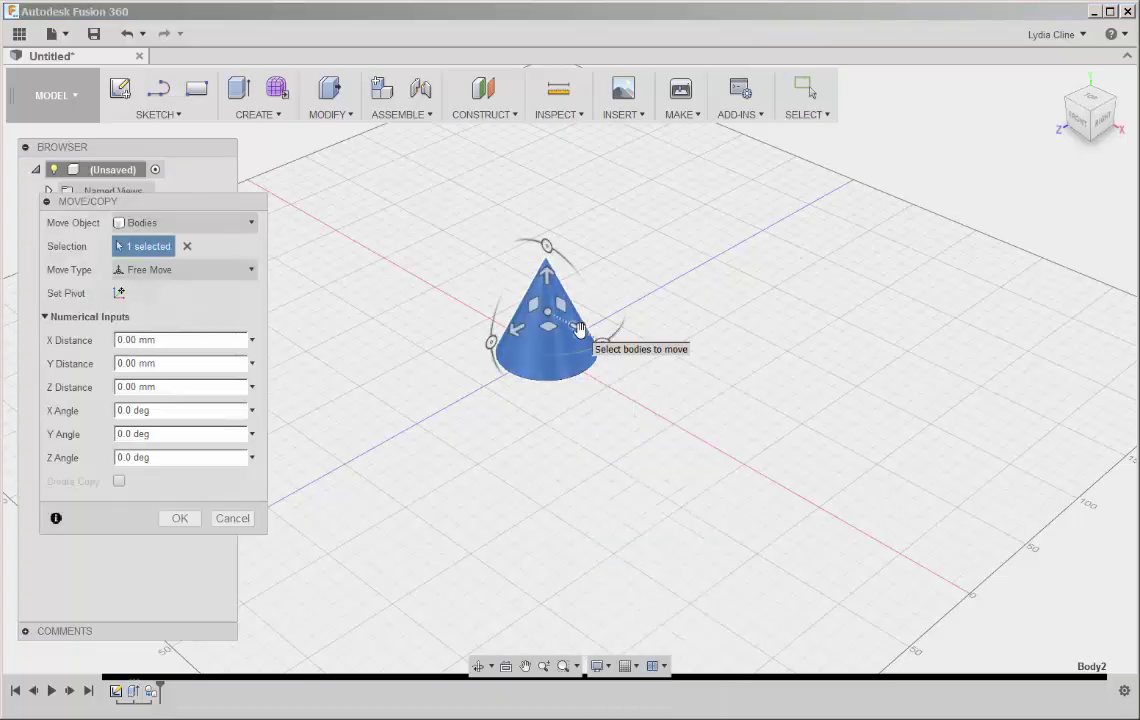
left_click_drag(580, 330, 677, 381)
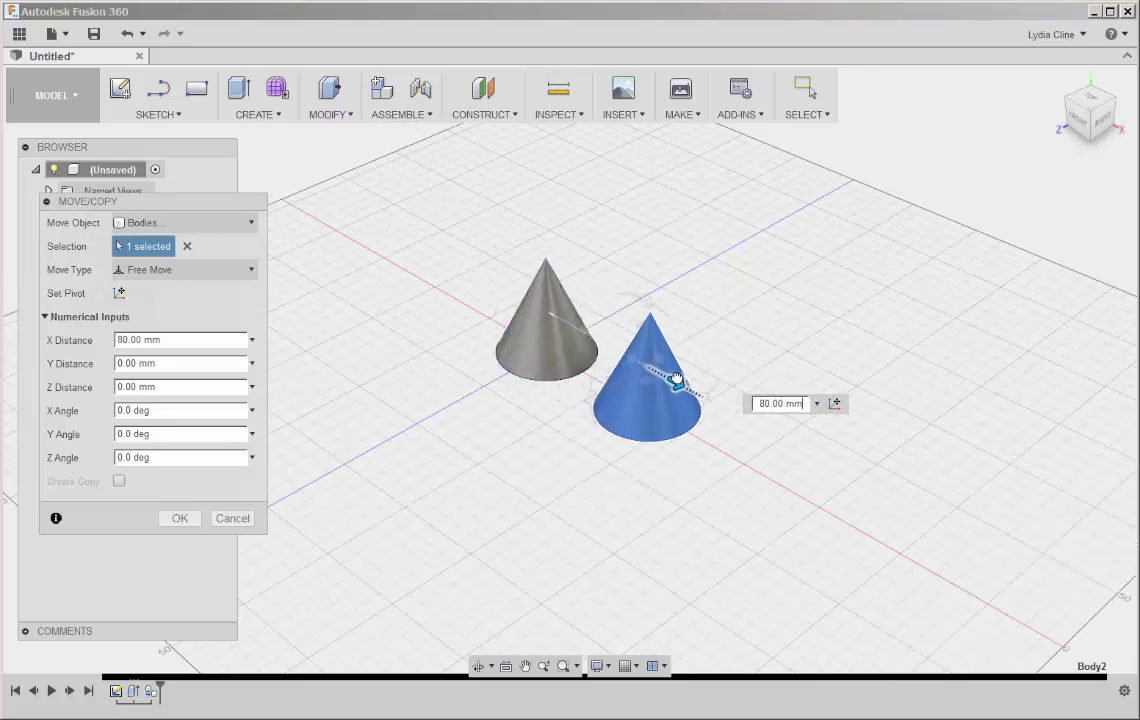
left_click(180, 518)
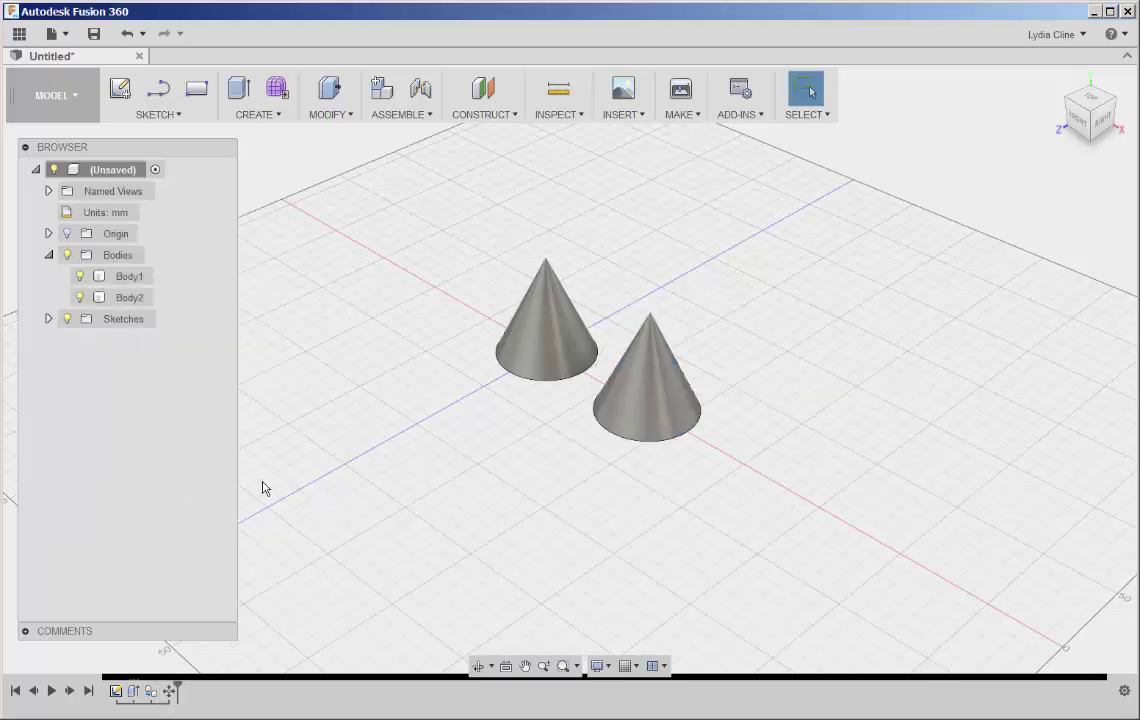
Copy Body2 and paste it as Body3, 80 mm further along X.
left_click(130, 300)
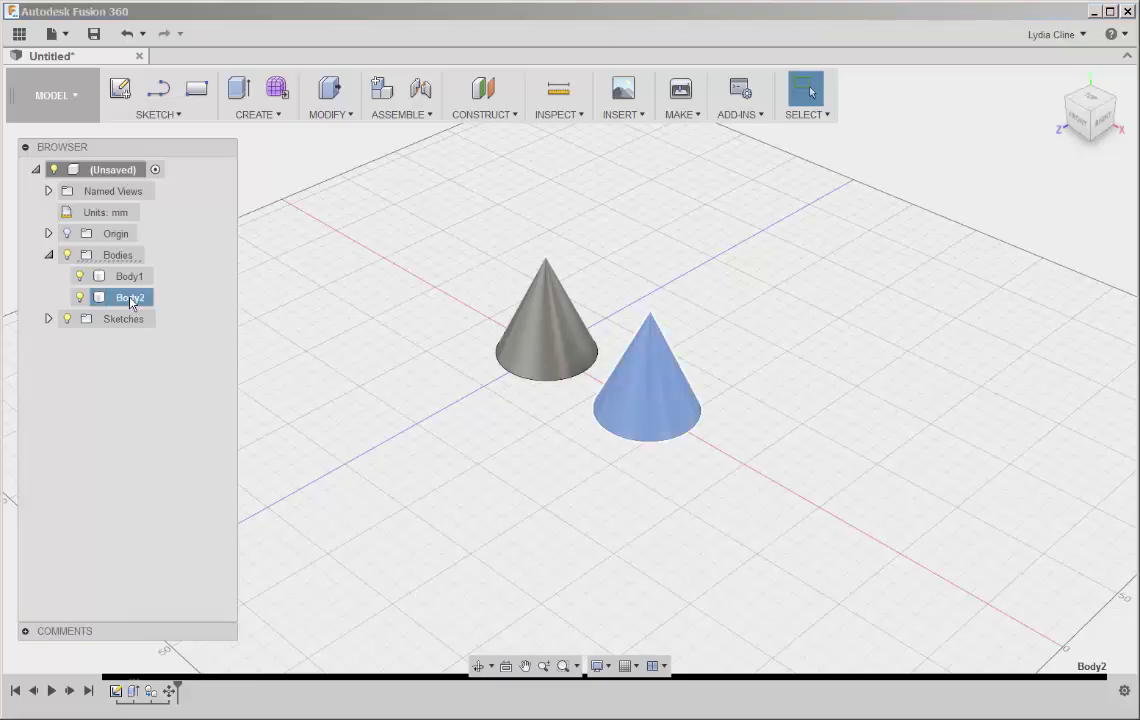
right_click(131, 302)
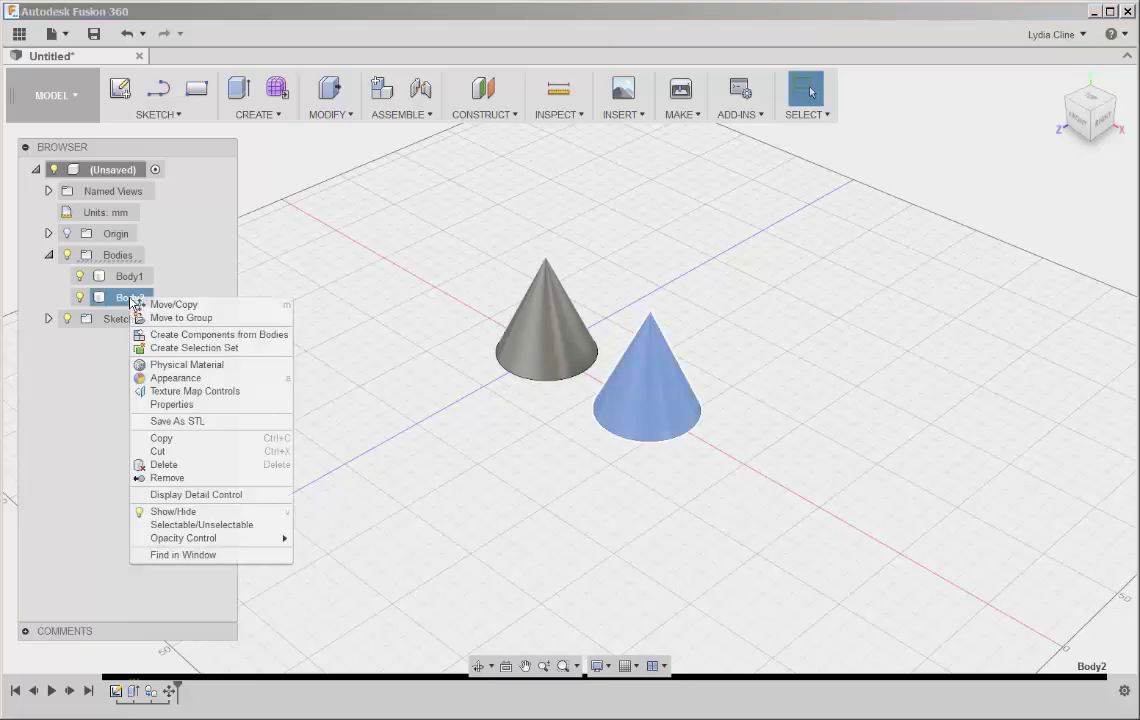
left_click(165, 446)
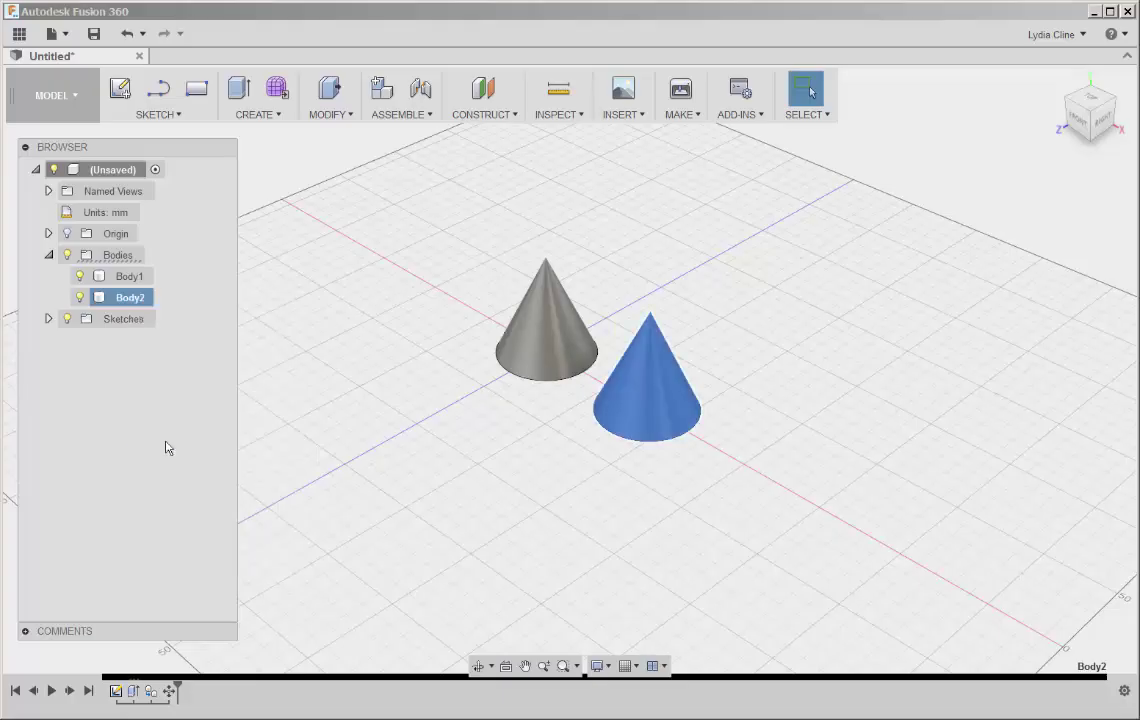
left_click(743, 476)
right_click(743, 476)
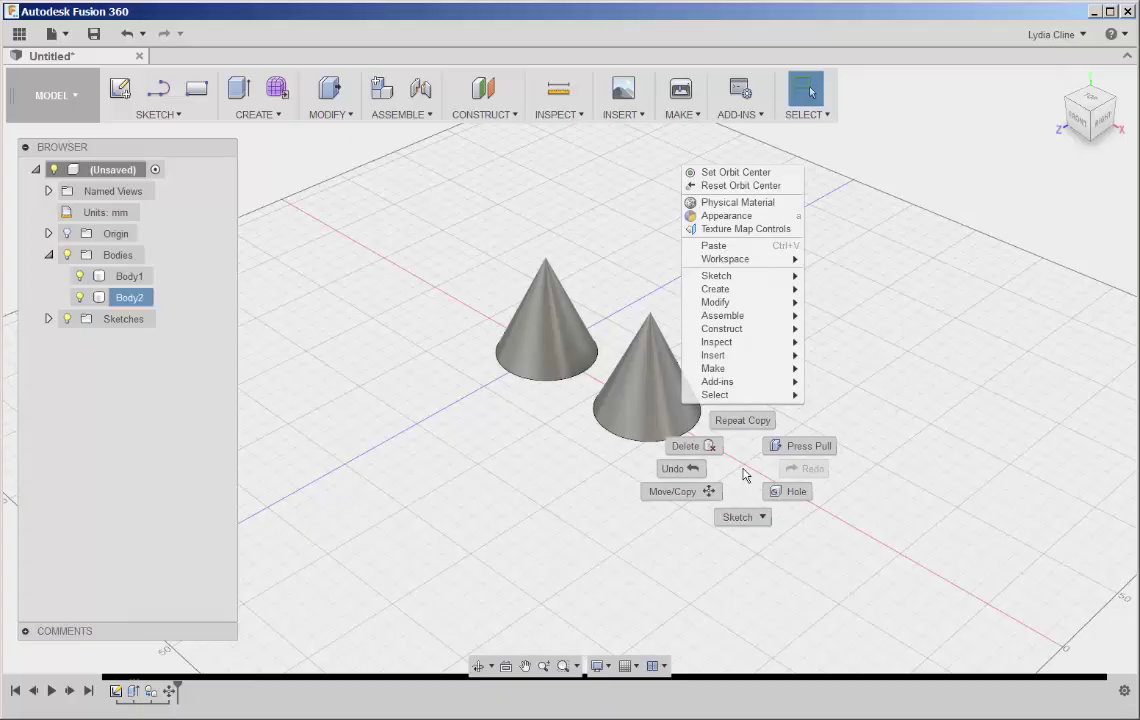
left_click(695, 245)
mouse_move(676, 382)
left_mouse_down()
mouse_move(809, 438)
mouse_move(792, 437)
left_mouse_up()
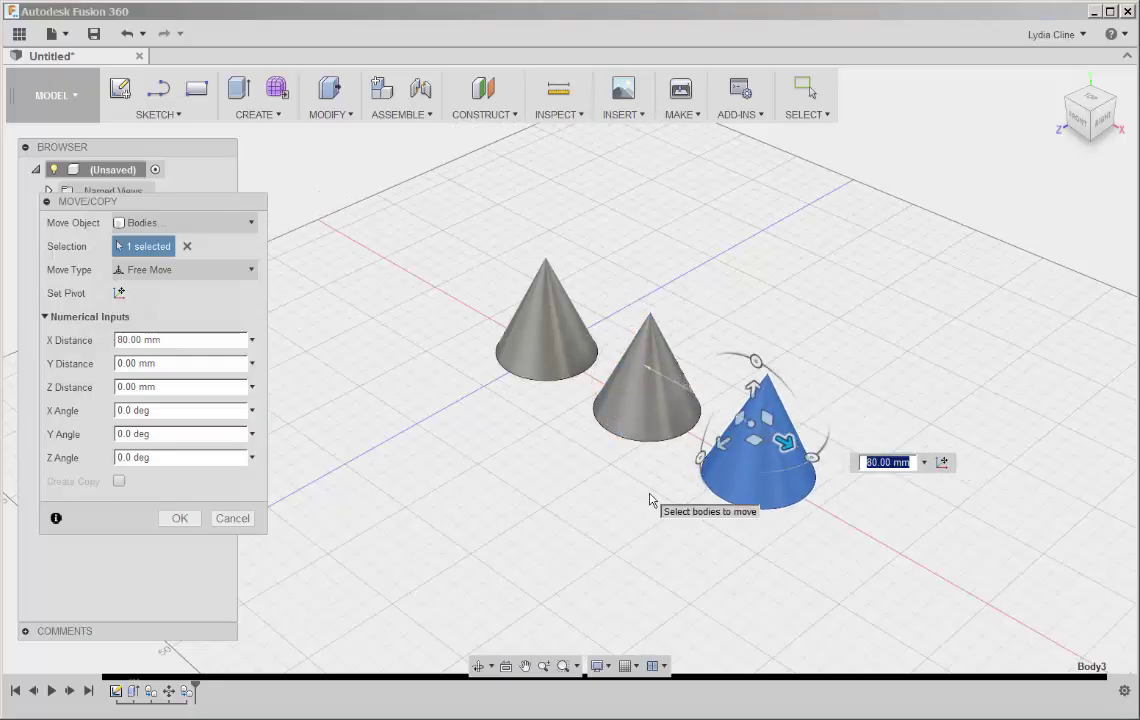
left_click(178, 520)
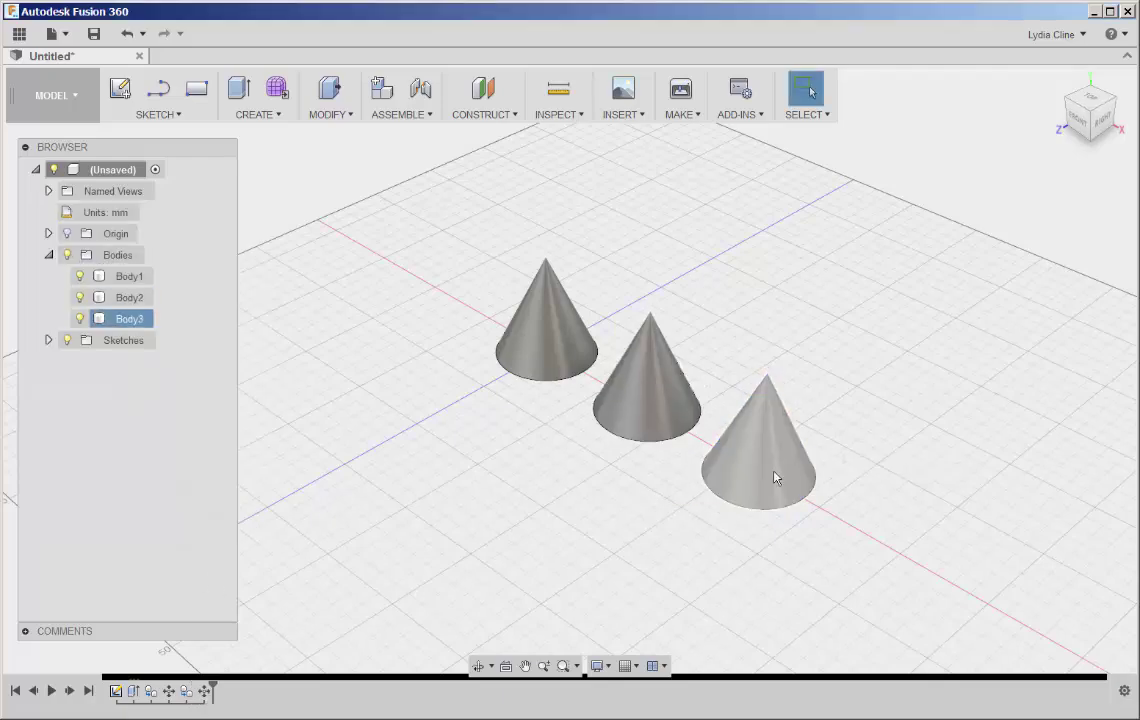
Scale the middle cone, Body2, by a uniform factor of 0.75.
left_click(641, 411)
left_click(643, 402)
left_click(349, 116)
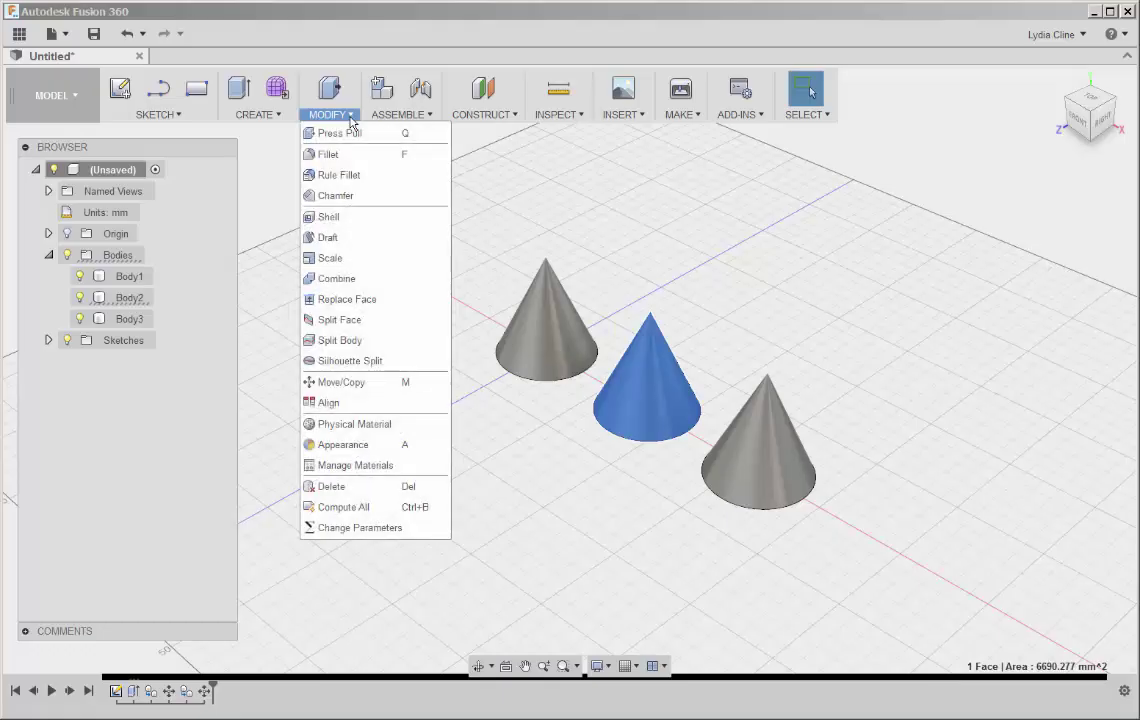
left_click(350, 259)
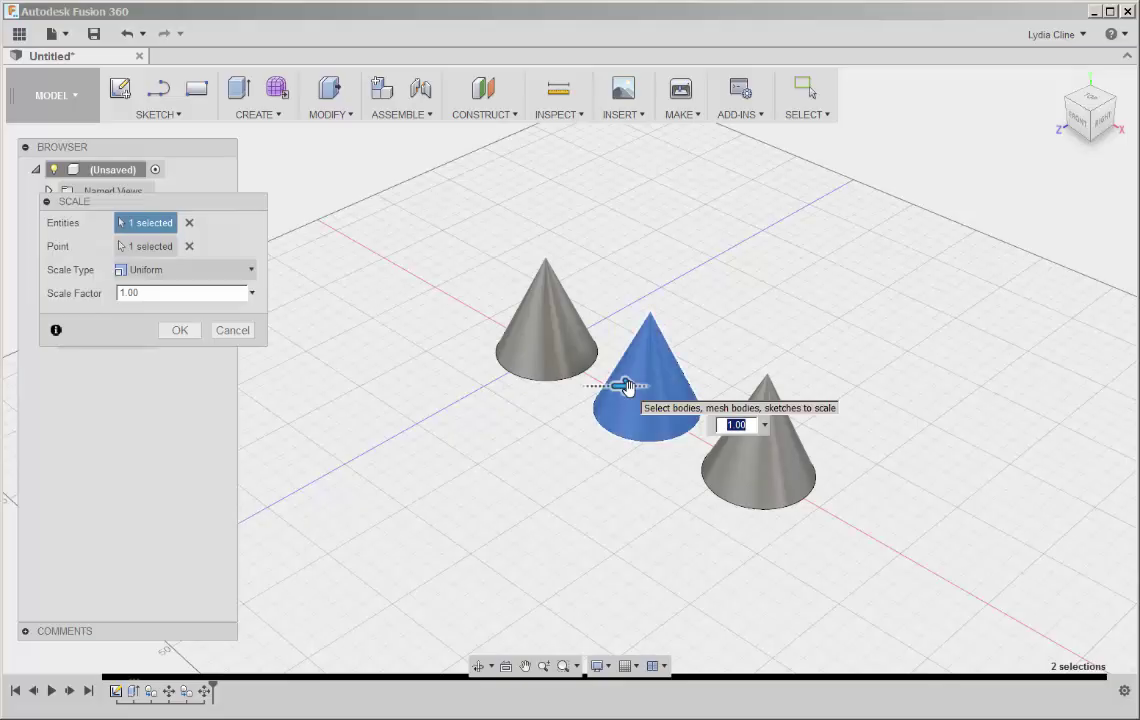
left_click_drag(624, 387, 640, 389)
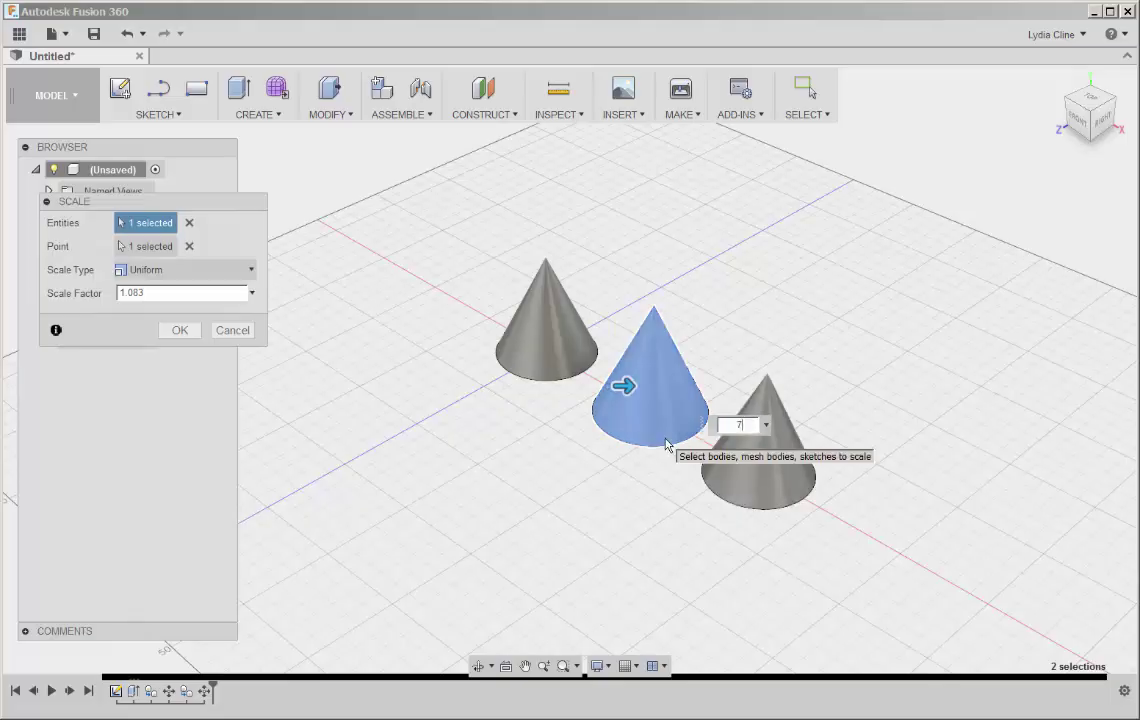
type(".75")
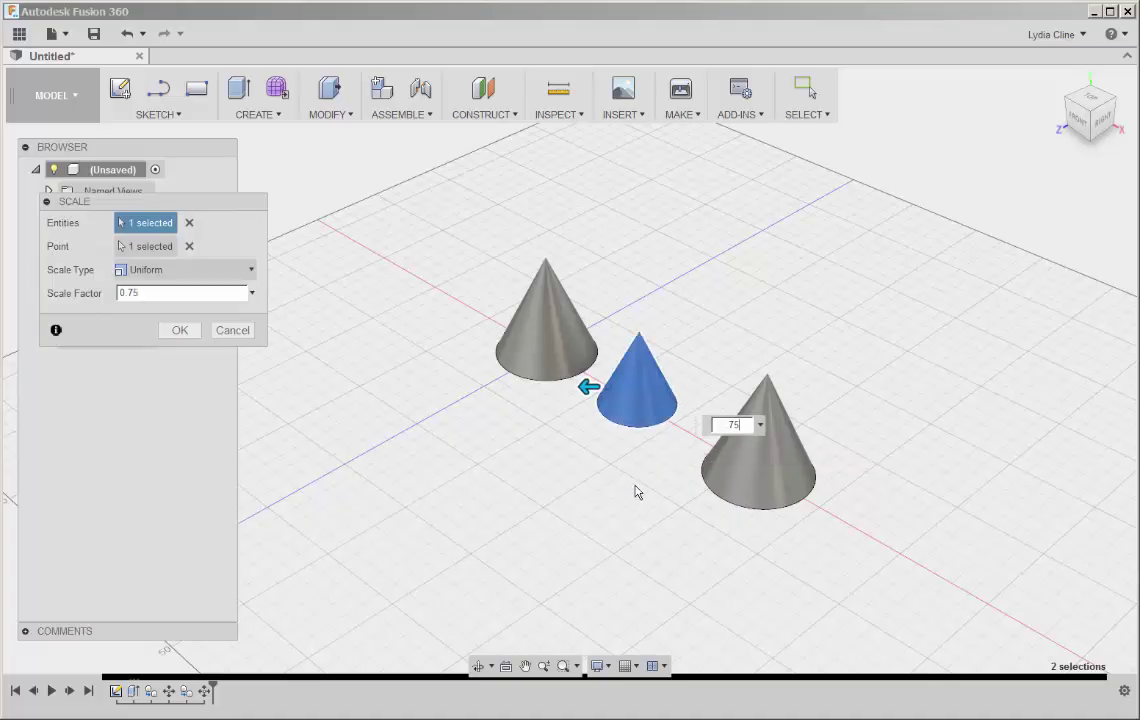
left_click(180, 330)
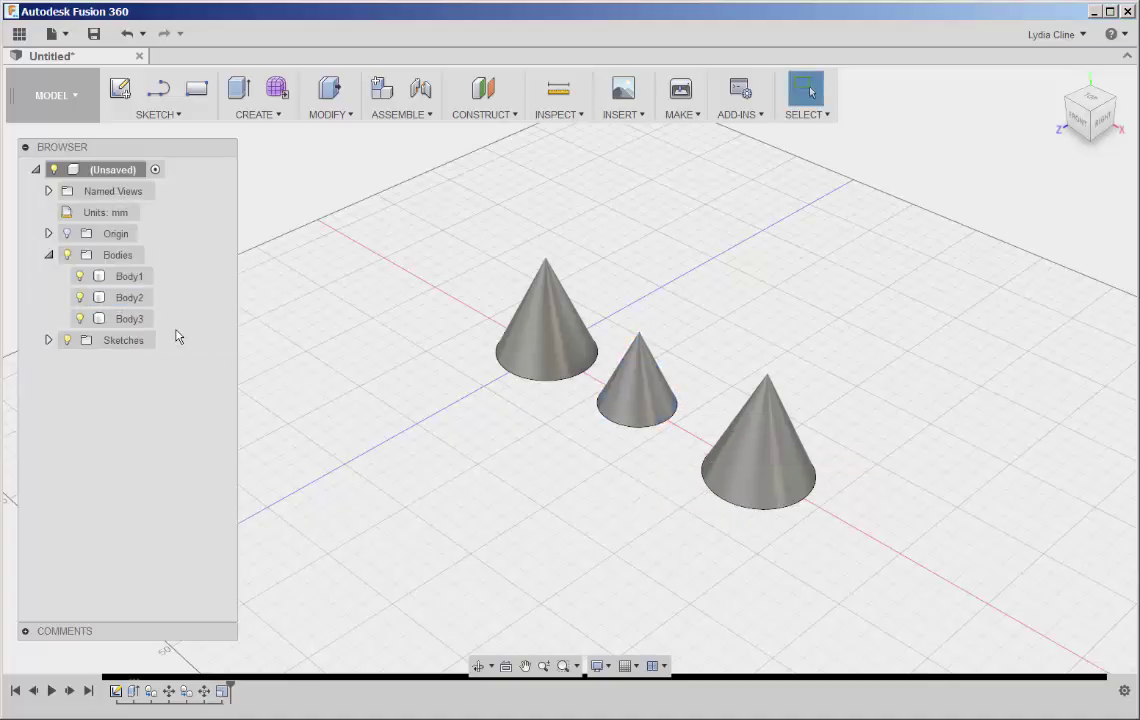
Scale the right-hand cone, Body3, by a uniform factor of 0.5.
left_click(763, 468)
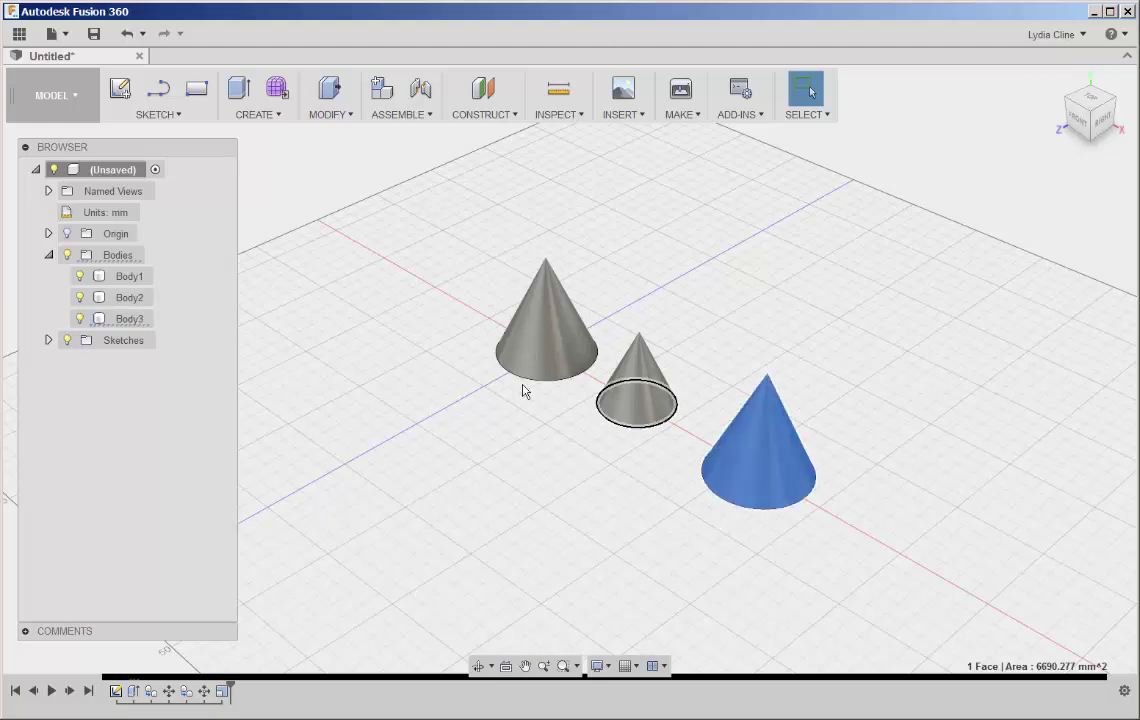
left_click(350, 116)
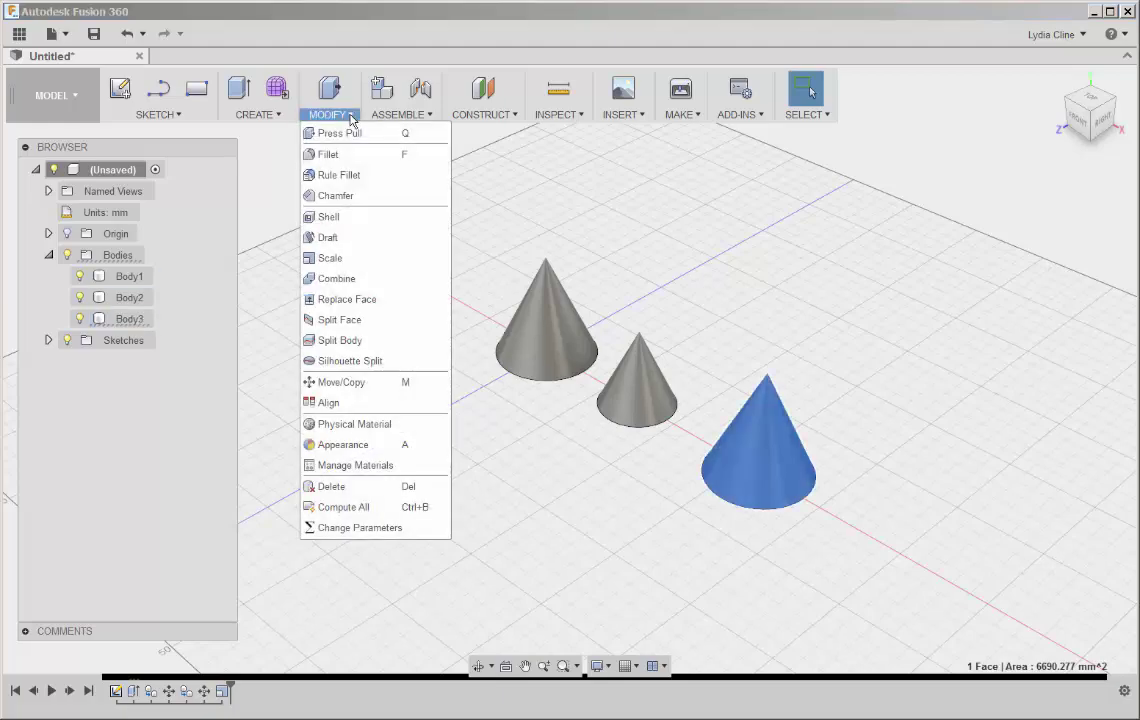
left_click(345, 258)
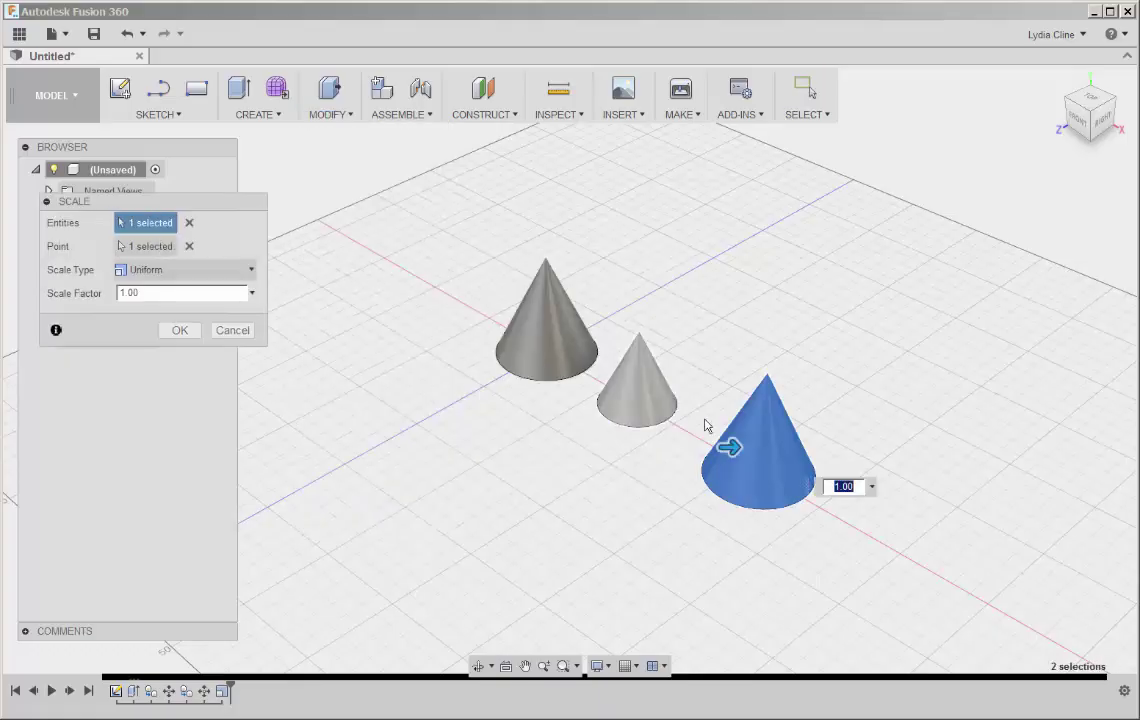
left_click(852, 486)
type(".5")
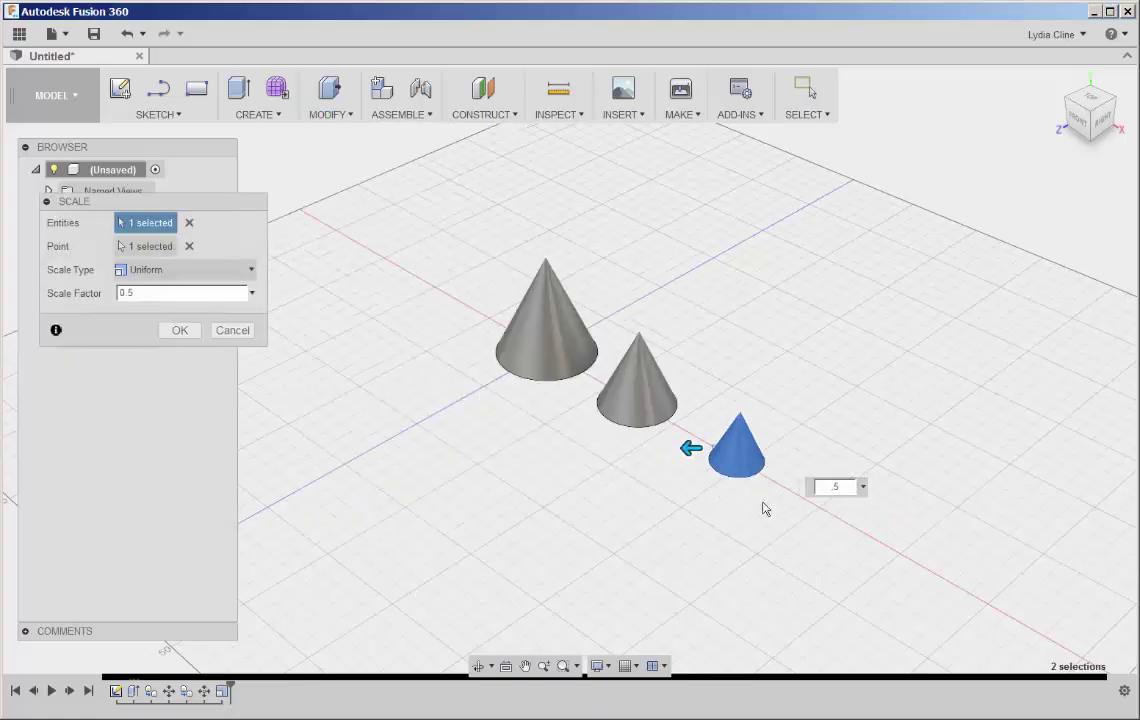
left_click(196, 338)
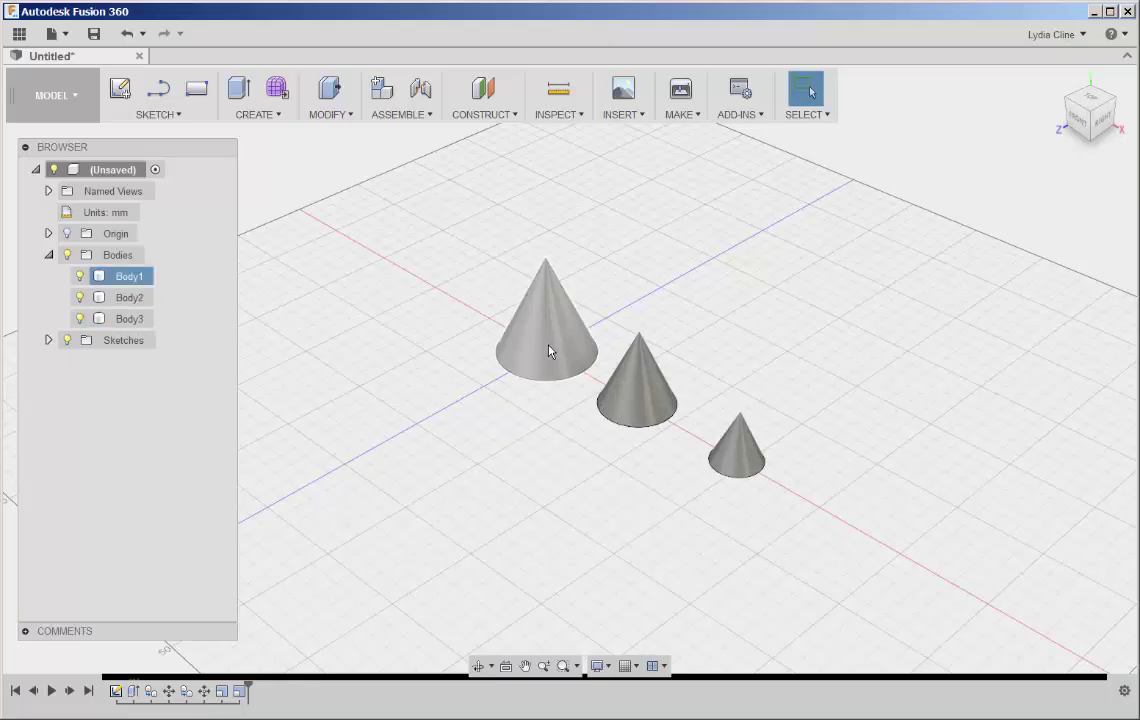
Align the middle cone onto the big cone's apex.
left_click(354, 117)
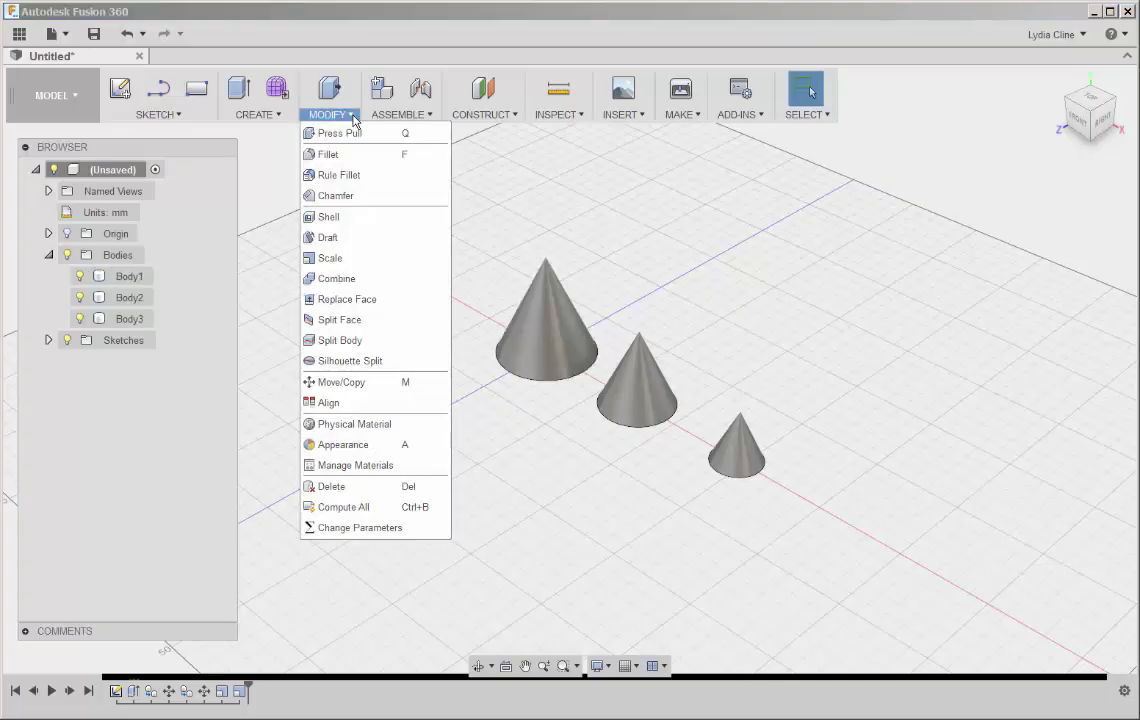
left_click(359, 402)
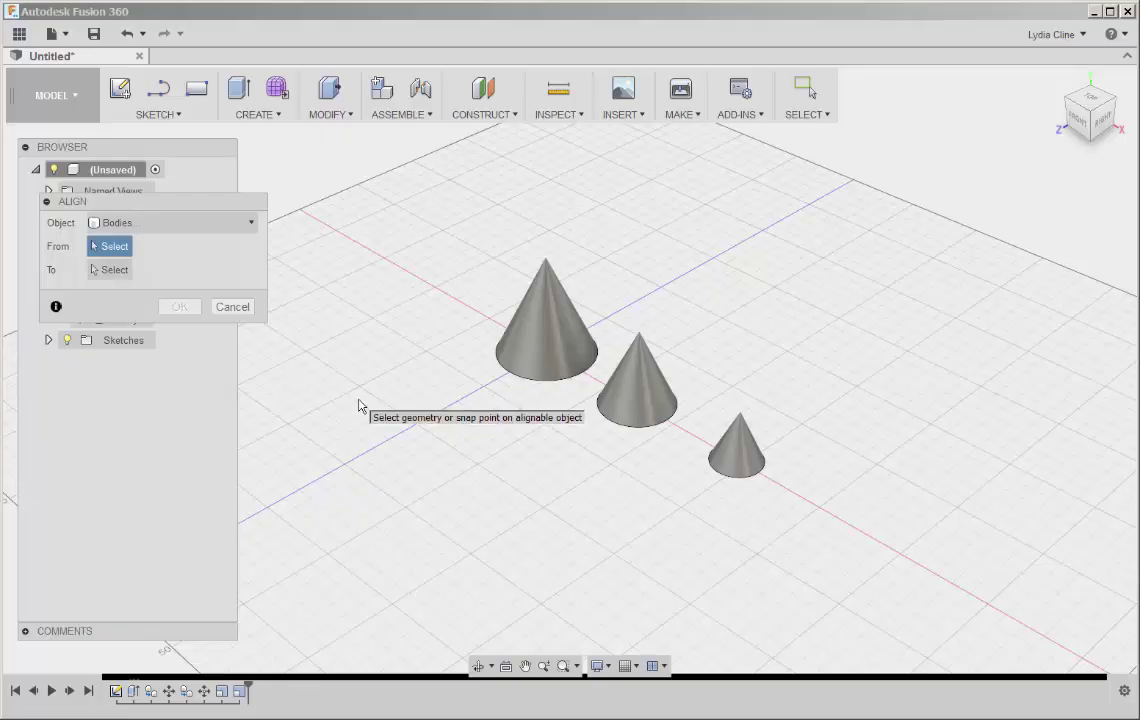
left_click(636, 406)
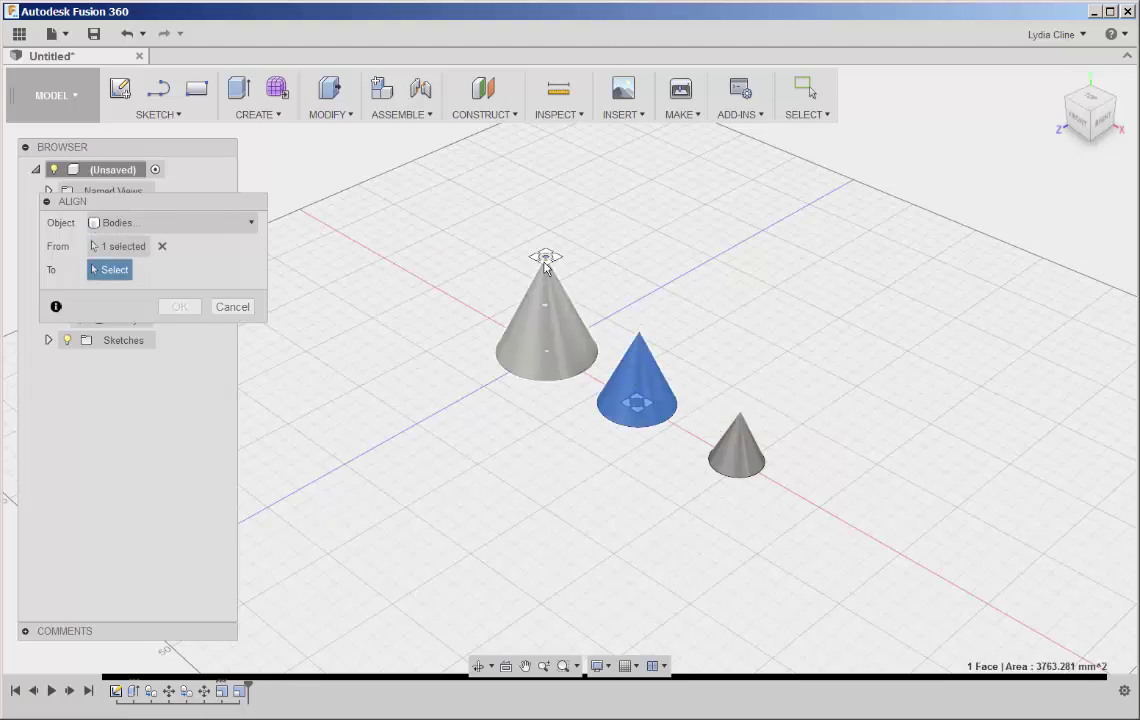
left_click(544, 258)
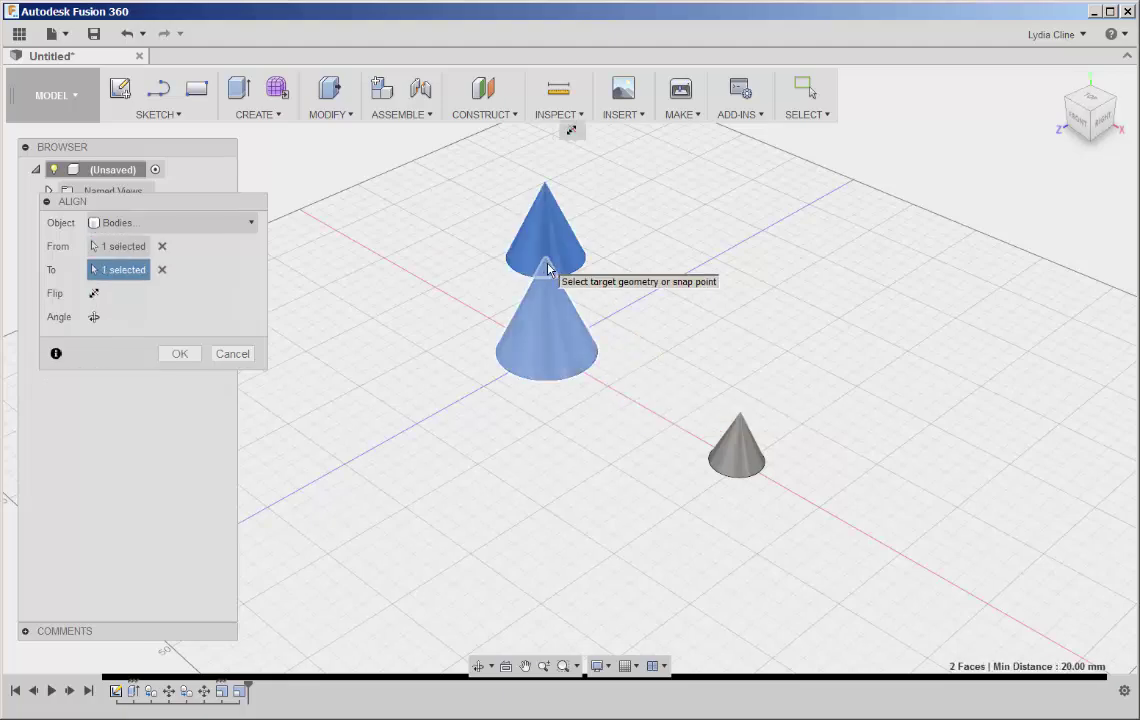
left_click(180, 355)
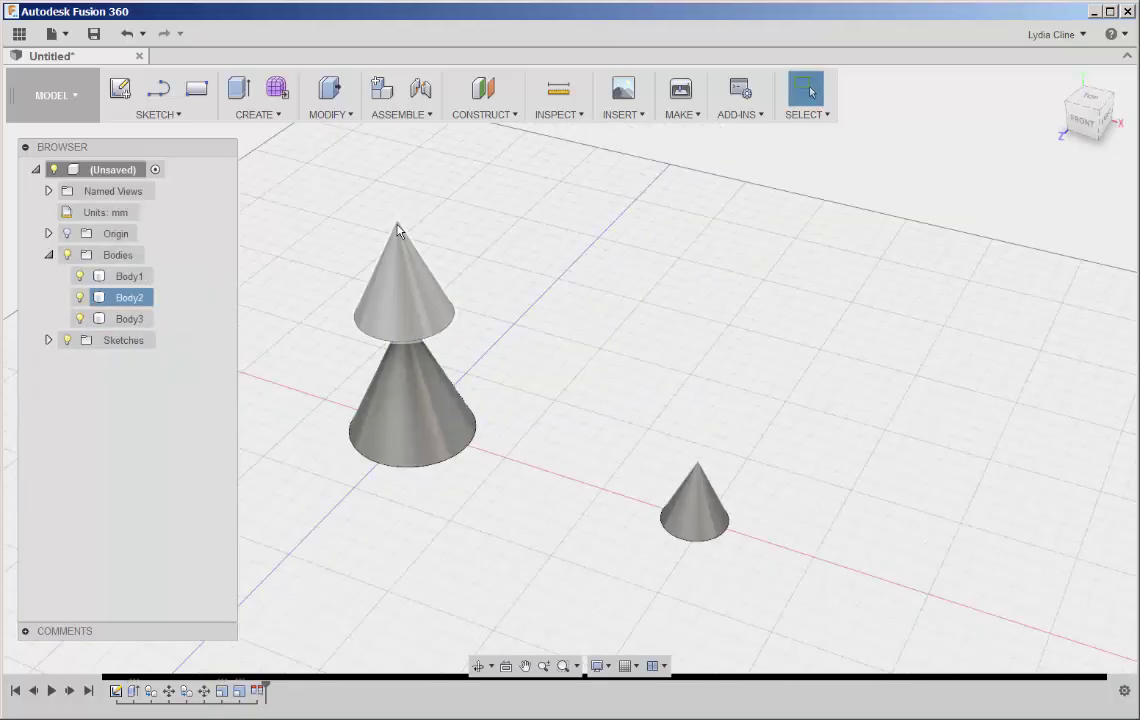
Align the smallest cone's base onto the middle cone's apex.
left_click(684, 500)
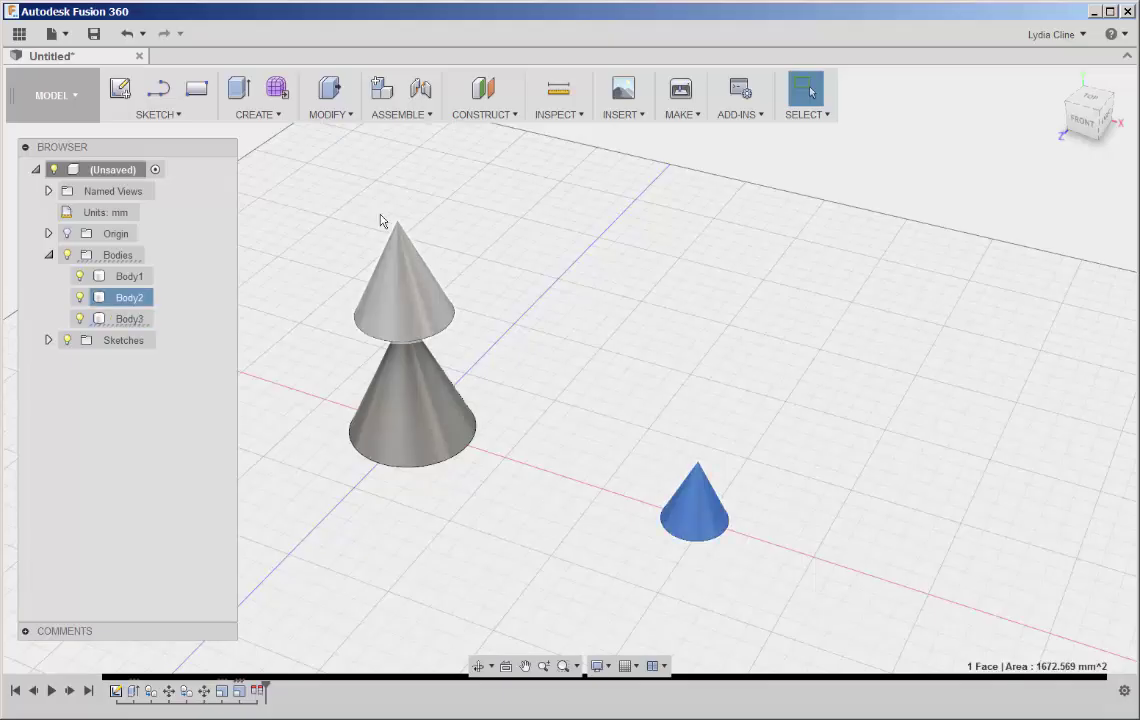
left_click(350, 117)
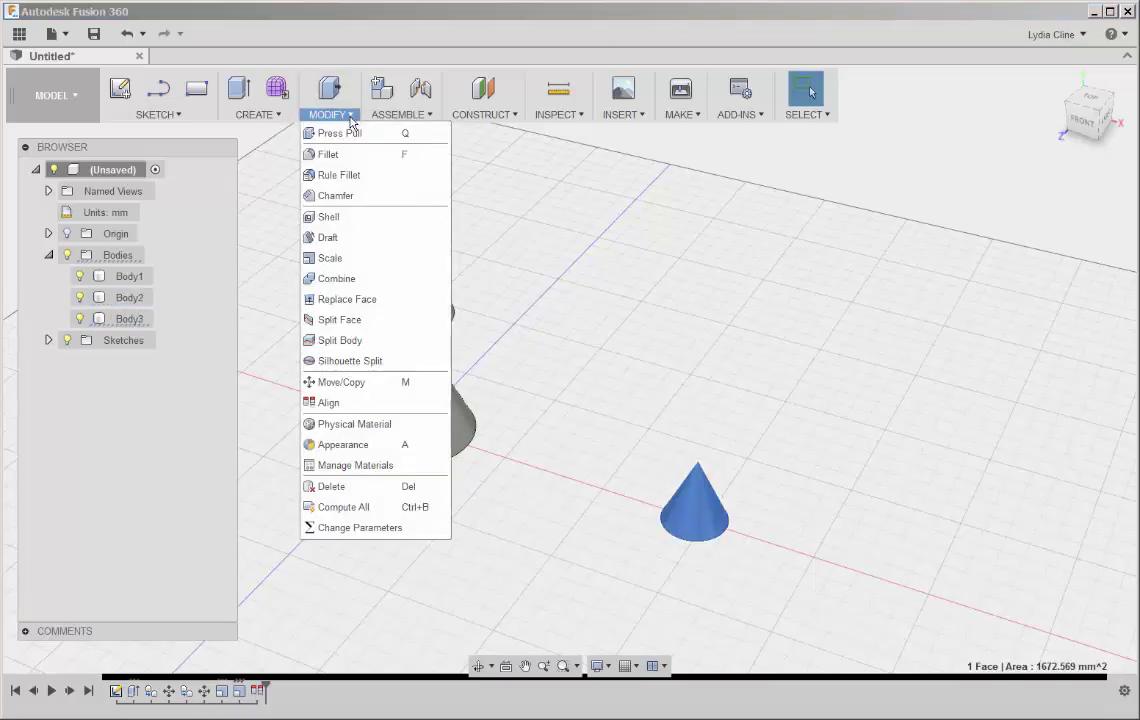
left_click(335, 403)
scroll(652, 516, "up", 2)
scroll(641, 547, "up", 2)
scroll(631, 540, "up", 2)
left_click(693, 574)
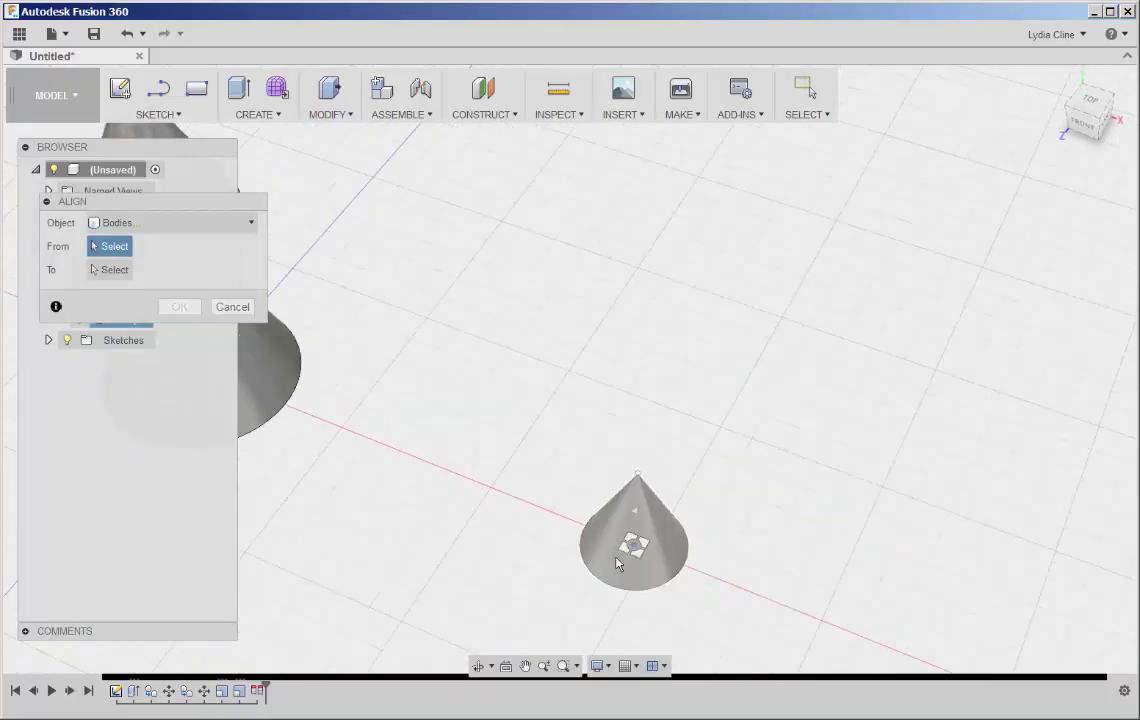
left_click(636, 548)
middle_click_drag(499, 458, 760, 457)
scroll(750, 480, "down", 2)
scroll(640, 350, "down", 1)
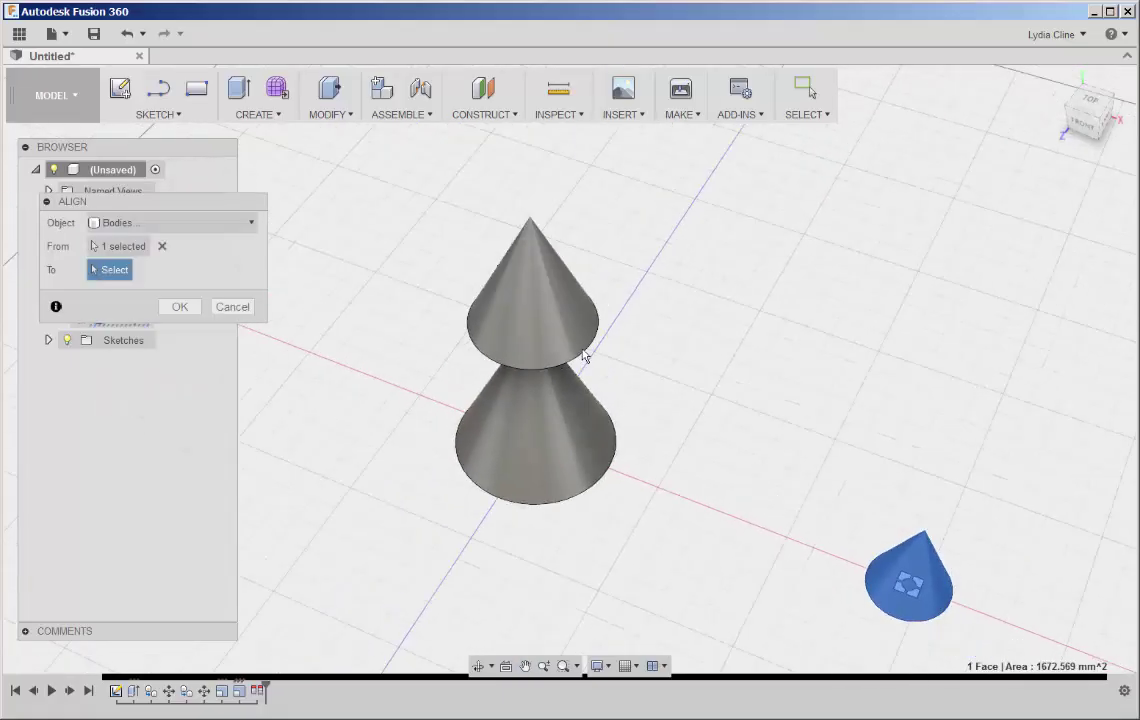
left_click(530, 218)
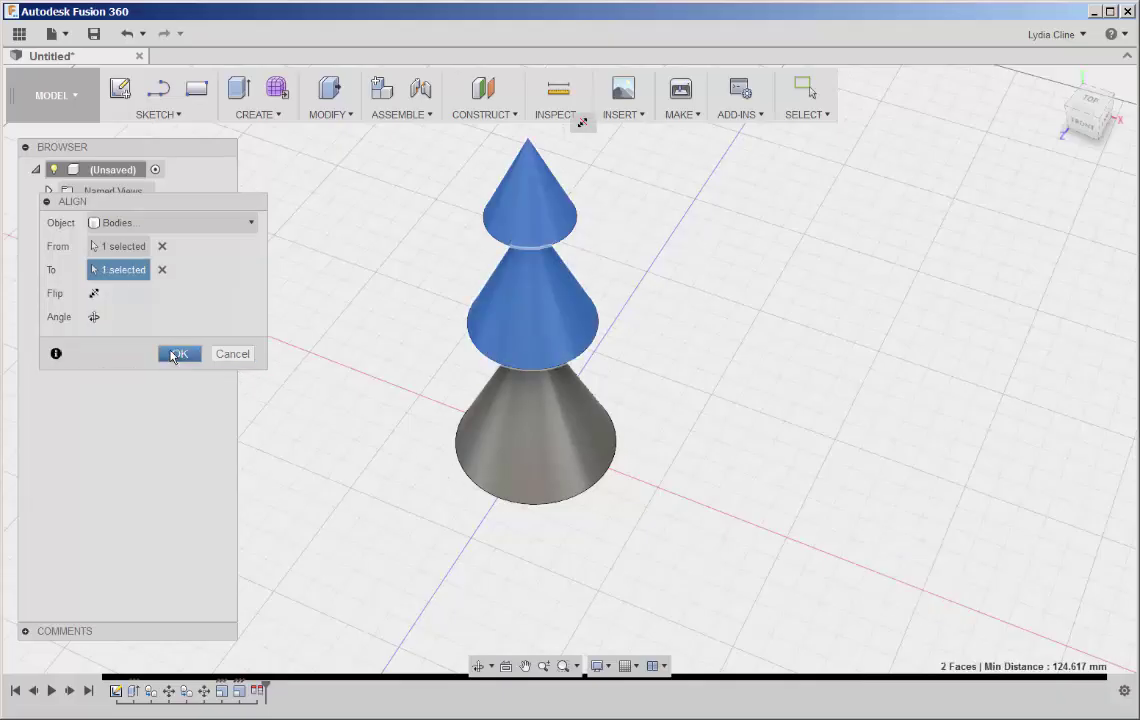
left_click(175, 354)
mouse_move(333, 499)
middle_mouse_down("shift")
mouse_move(293, 466)
mouse_move(400, 506)
mouse_move(346, 455)
mouse_move(364, 412)
mouse_move(438, 349)
mouse_move(425, 379)
mouse_move(497, 391)
mouse_move(491, 402)
mouse_move(588, 400)
middle_mouse_up("shift")
Try a face move on the middle cone, then close it without changing the cone.
scroll(490, 390, "up", 2)
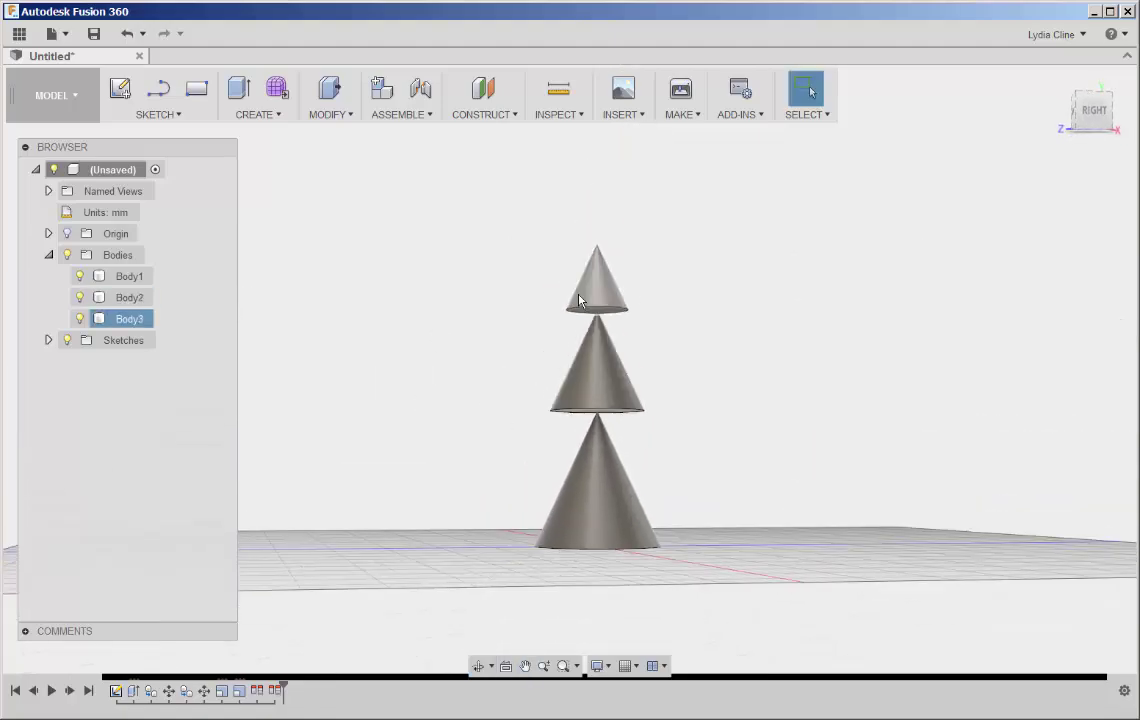
left_click(596, 372)
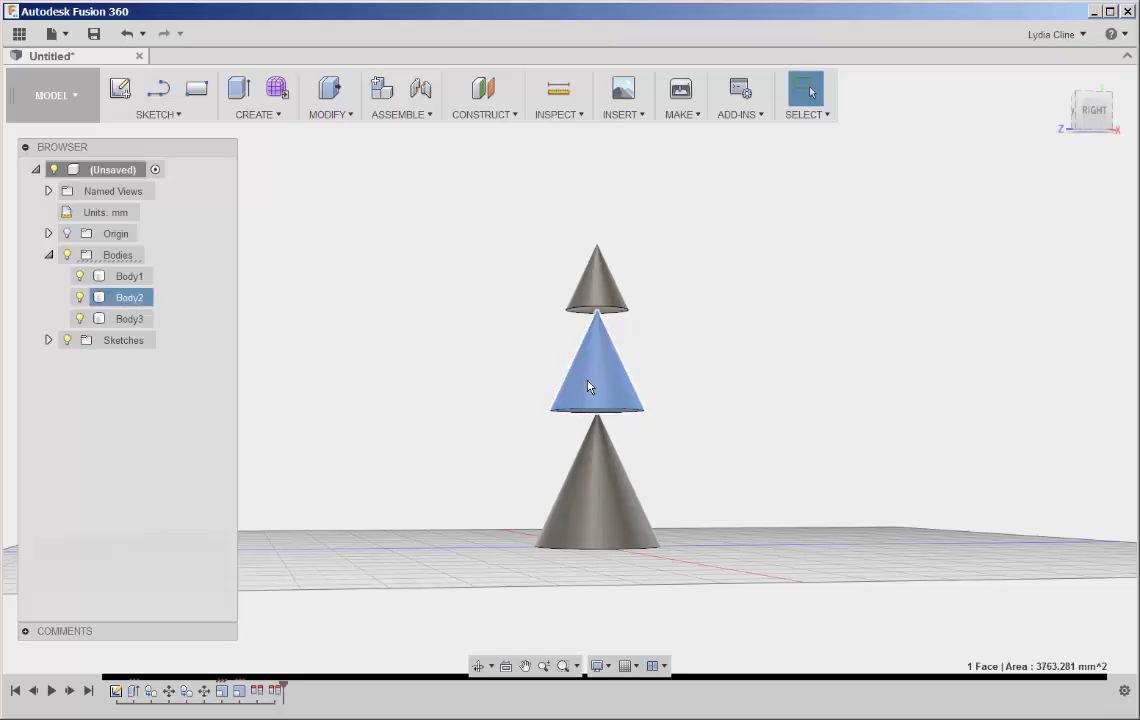
mouse_move(595, 389)
middle_mouse_down("shift")
mouse_move(606, 371)
mouse_move(597, 366)
mouse_move(613, 441)
mouse_move(527, 357)
middle_mouse_up("shift")
right_click(518, 352)
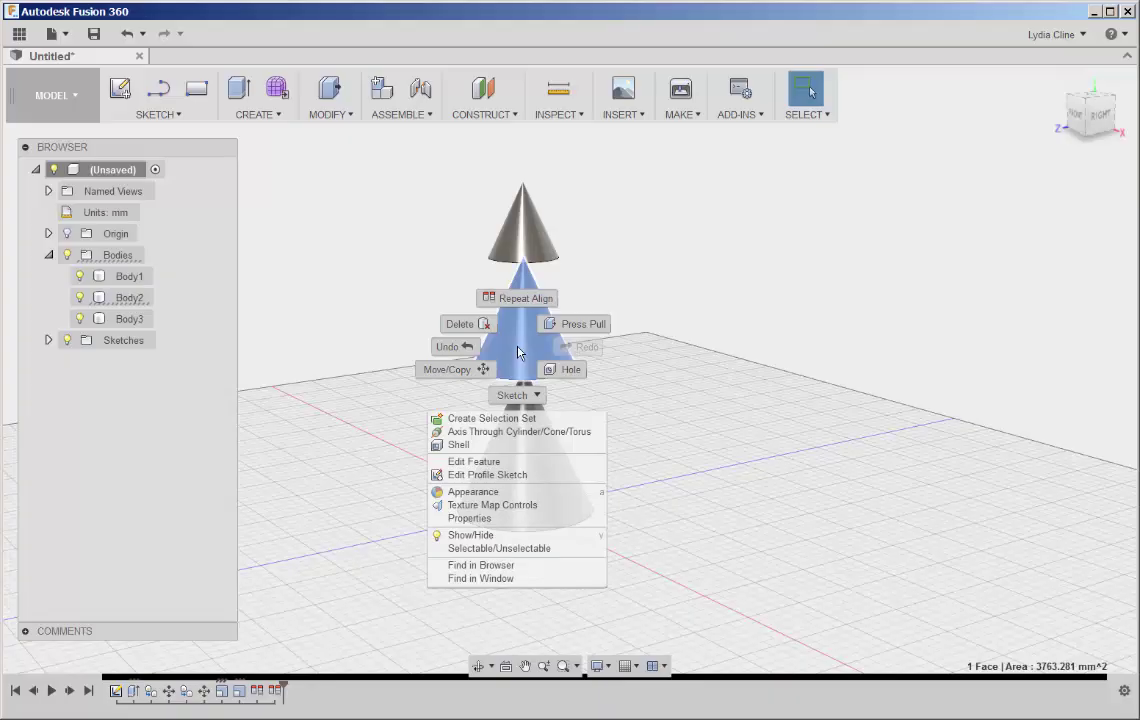
left_click(448, 369)
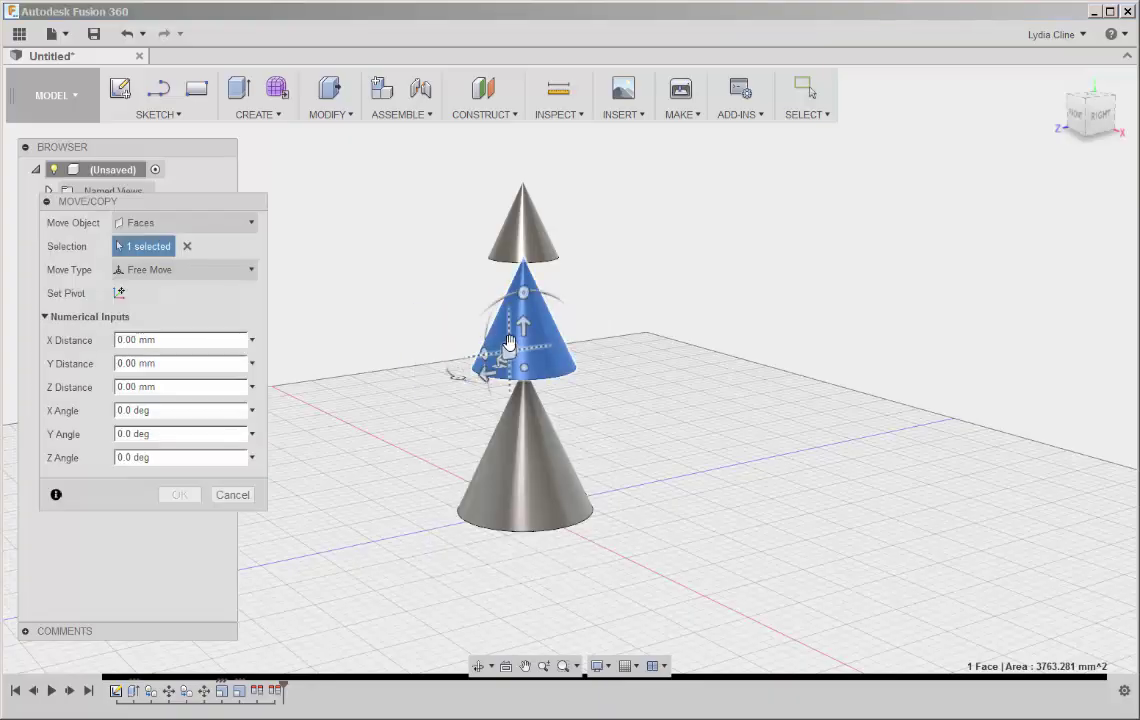
mouse_move(522, 326)
left_mouse_down()
mouse_move(523, 336)
mouse_move(522, 323)
left_mouse_up()
left_click(232, 494)
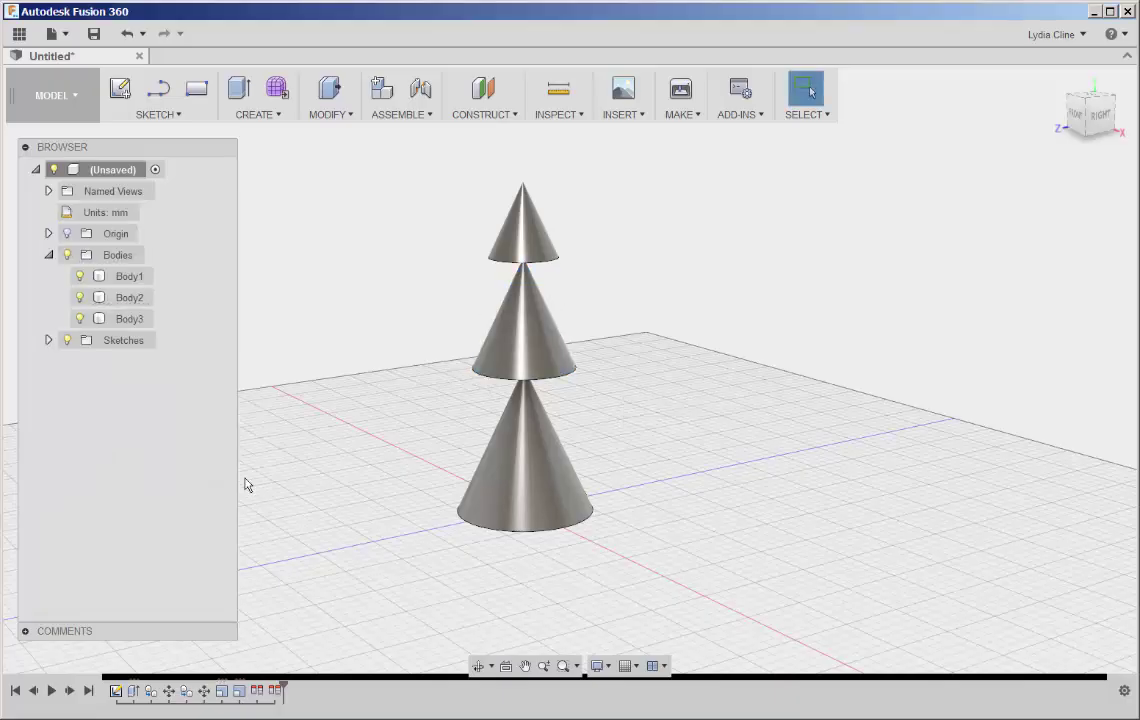
Move Body2 down 30 mm along Y onto the bottom cone.
left_click(127, 300)
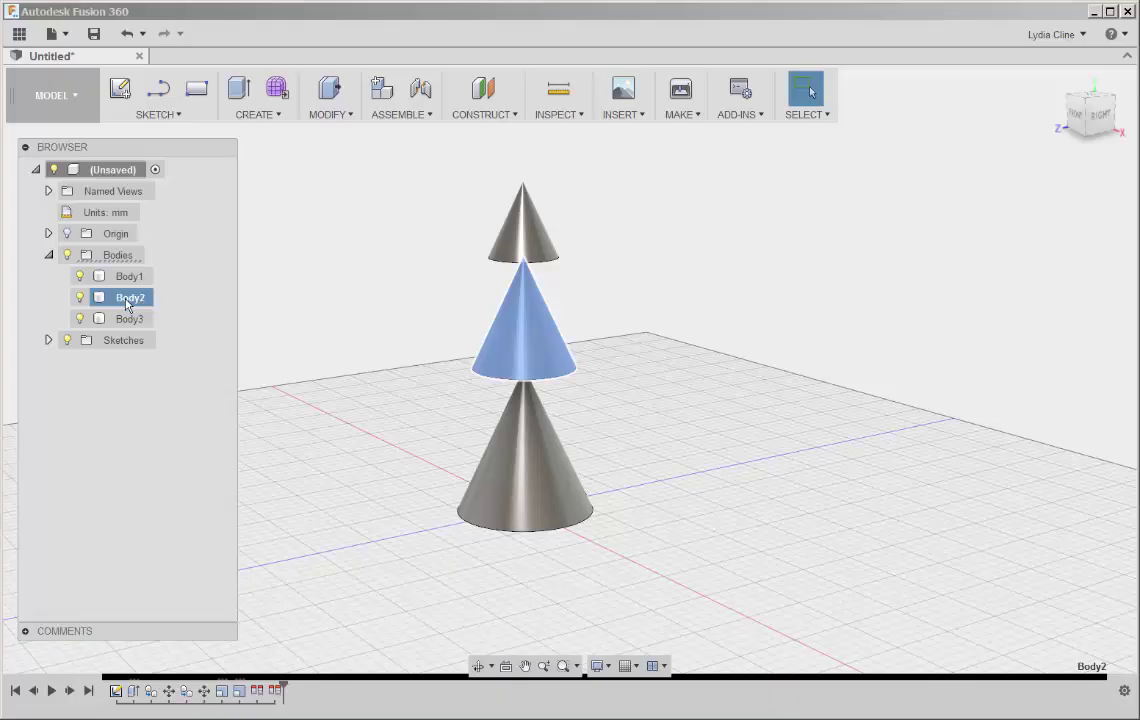
middle_click_drag(389, 354, 435, 393, "shift")
key("Escape")
right_click(520, 336)
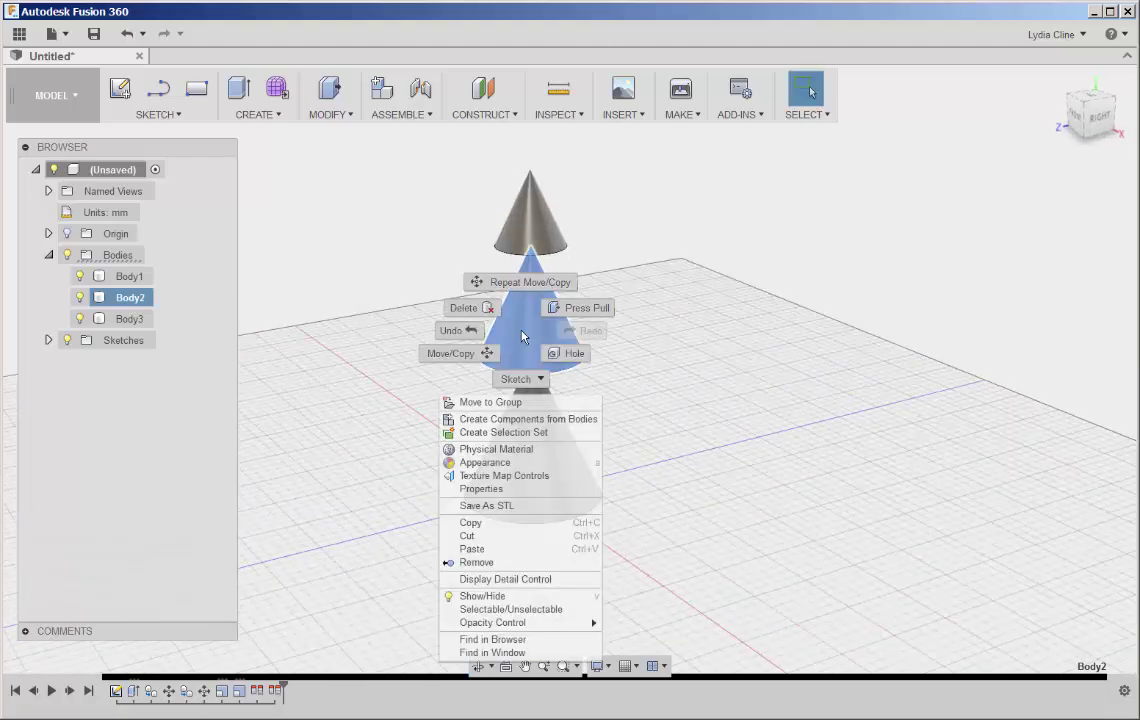
left_click(533, 283)
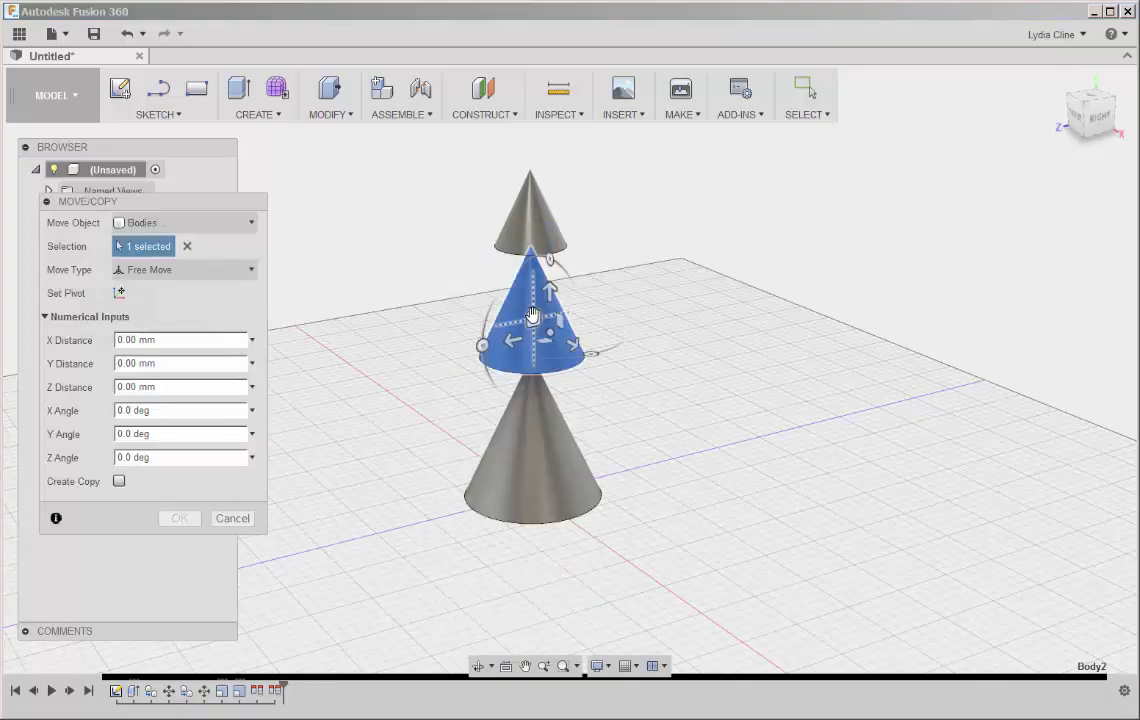
left_click_drag(558, 314, 566, 358)
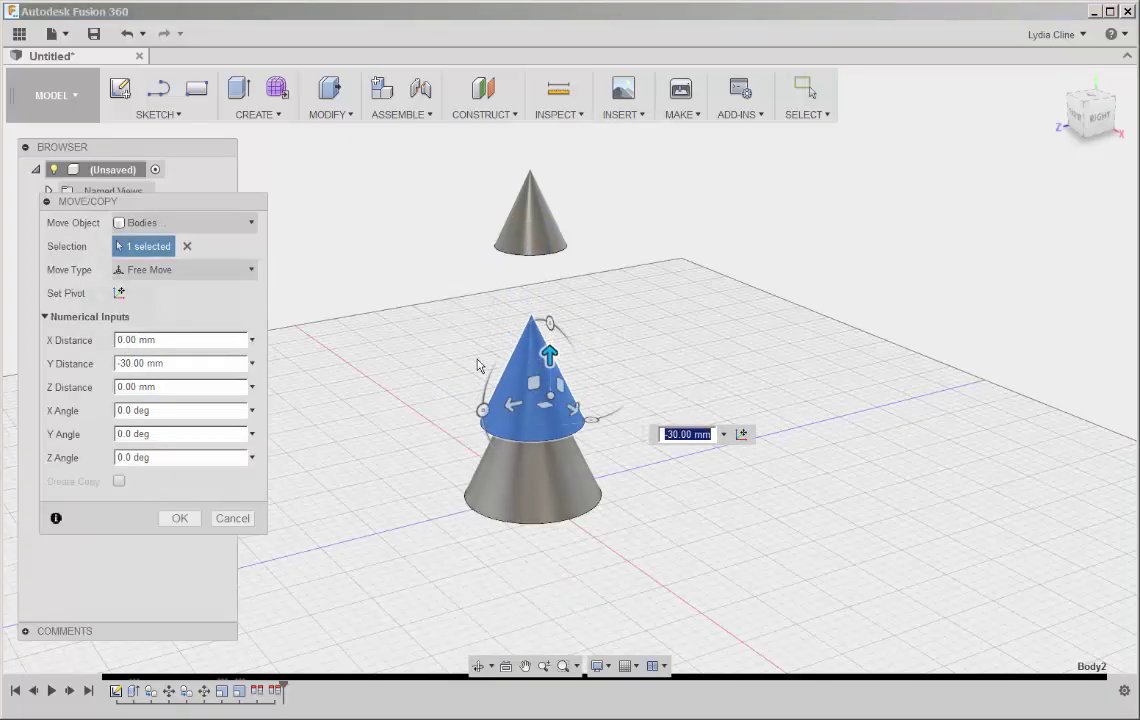
left_click(179, 518)
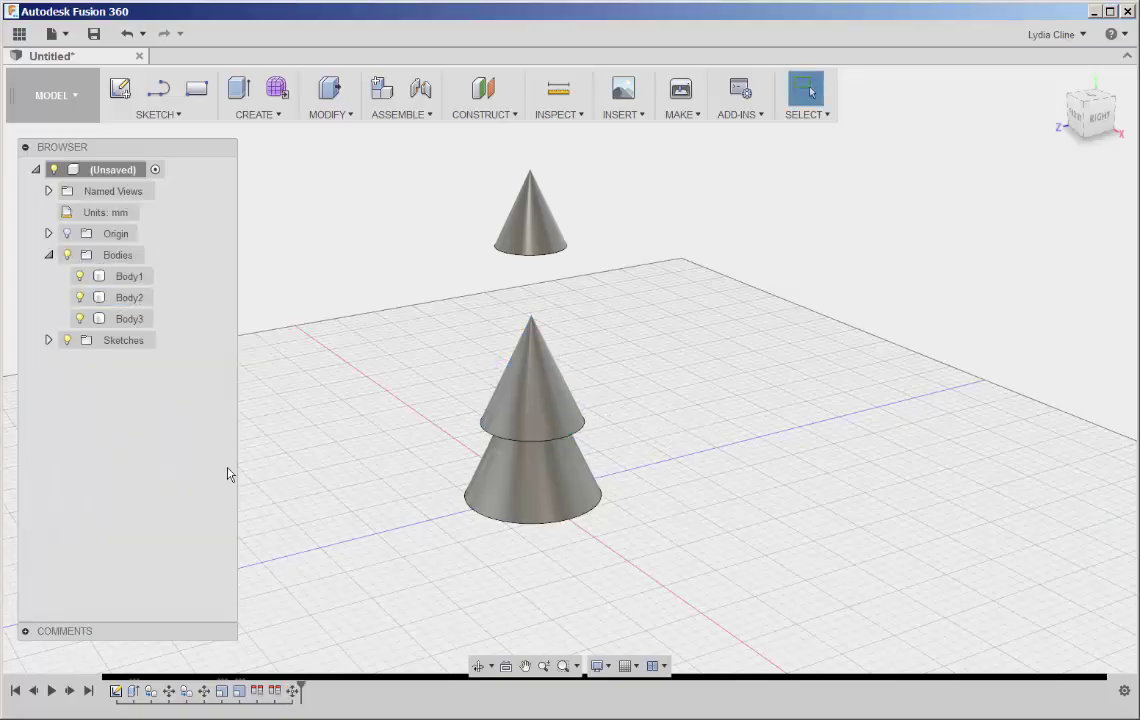
Move Body3 down 55 mm along Y, then orbit to view the tree's underside.
left_click(131, 320)
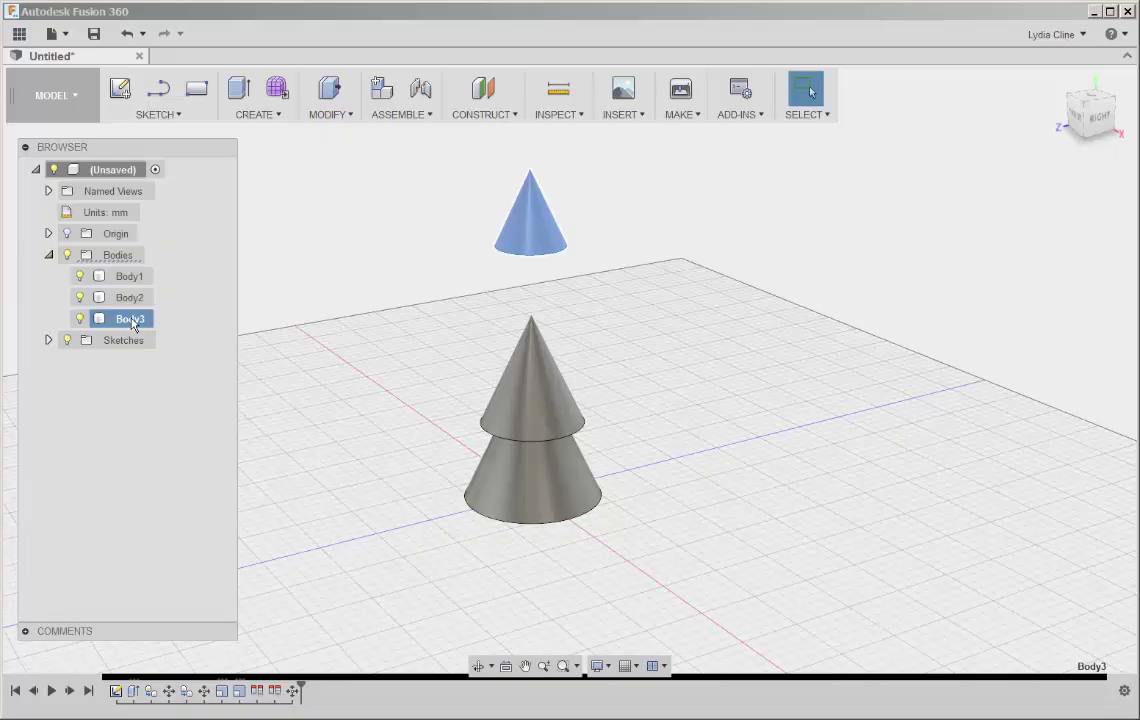
right_click(519, 232)
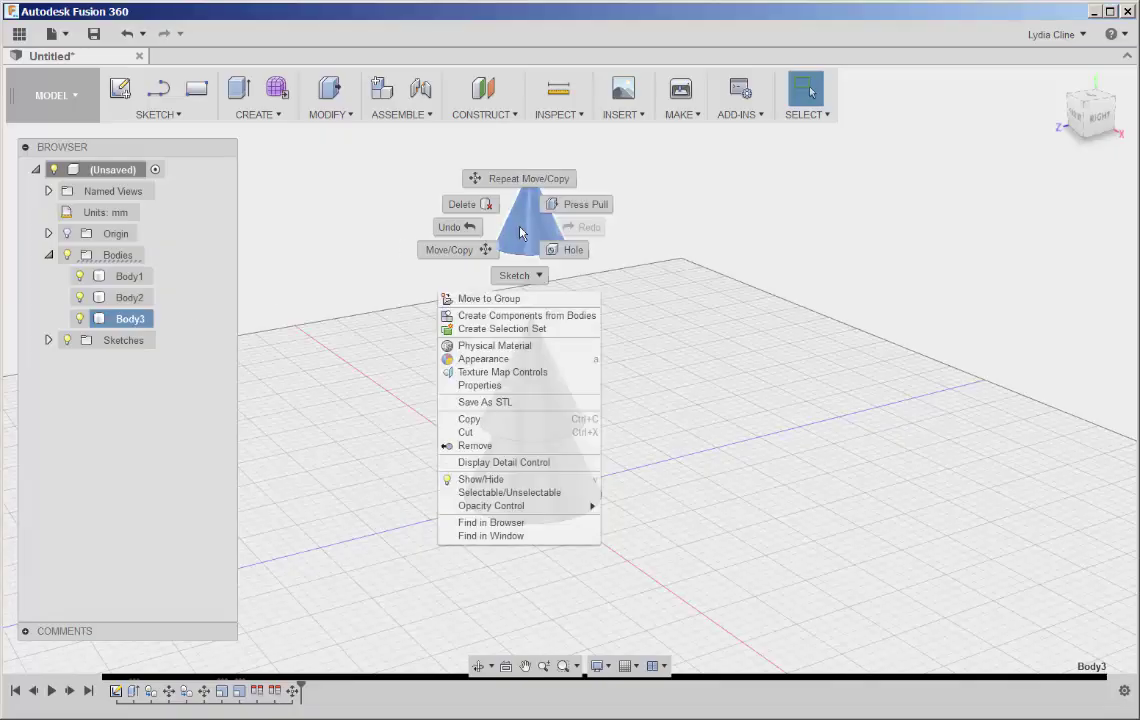
left_click(518, 179)
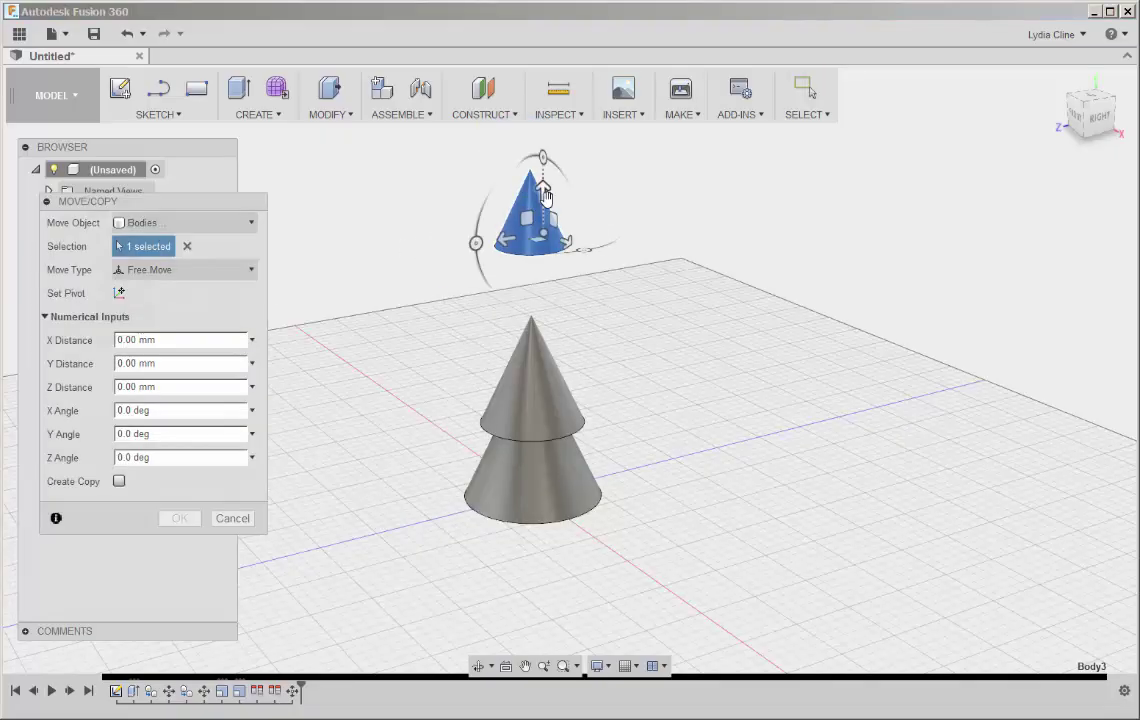
left_click_drag(559, 253, 559, 315)
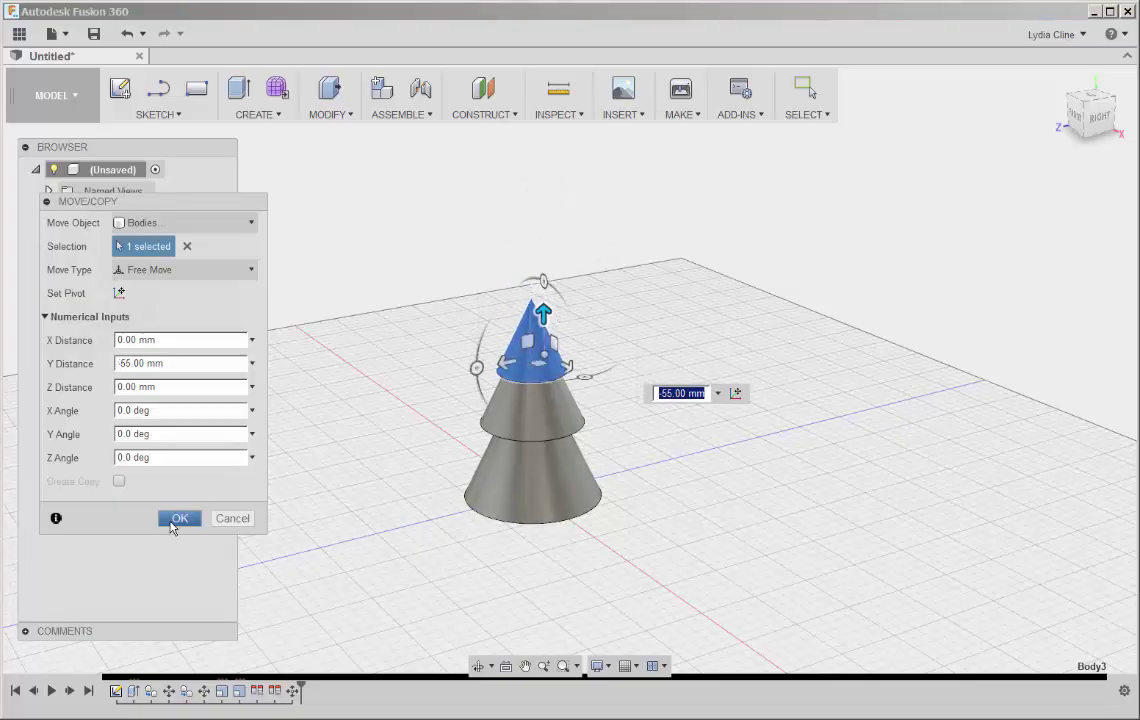
left_click(183, 522)
mouse_move(364, 496)
middle_mouse_down("shift")
mouse_move(440, 420)
mouse_move(415, 379)
mouse_move(600, 435)
mouse_move(524, 397)
mouse_move(480, 403)
mouse_move(430, 346)
mouse_move(534, 438)
middle_mouse_up("shift")
left_click(553, 453)
Create a 12 mm diameter, 26 mm long cylinder centred on the bottom cone's base.
scroll(553, 453, "up", 2)
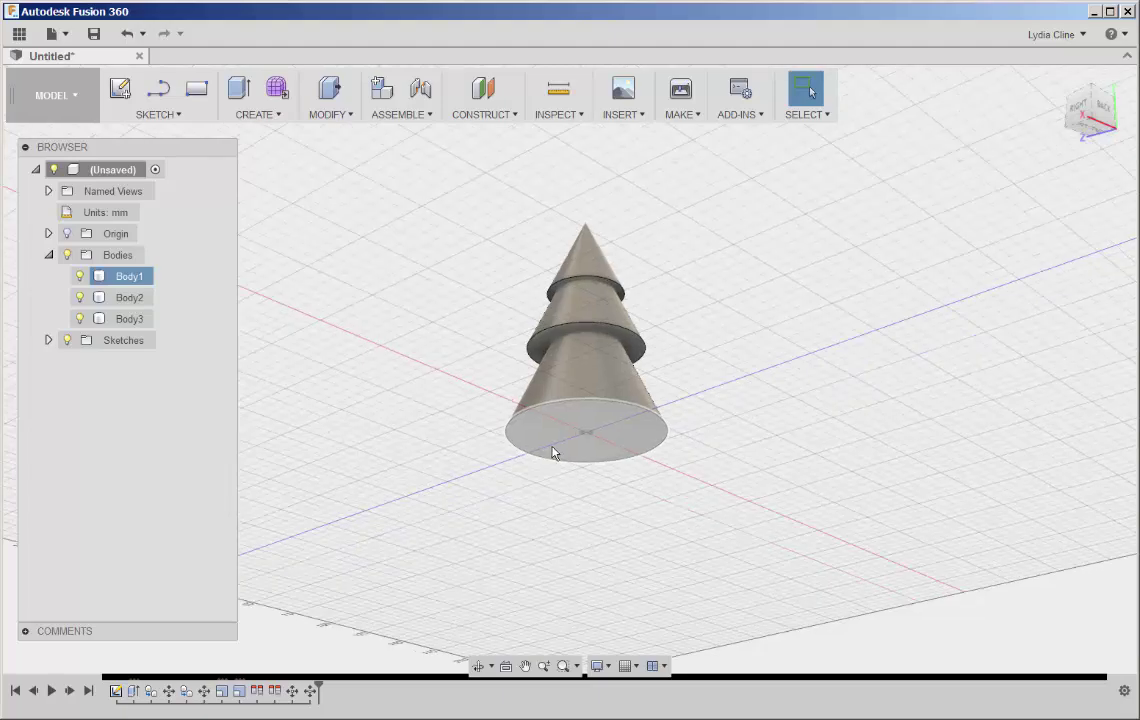
left_click(305, 360)
left_click(280, 117)
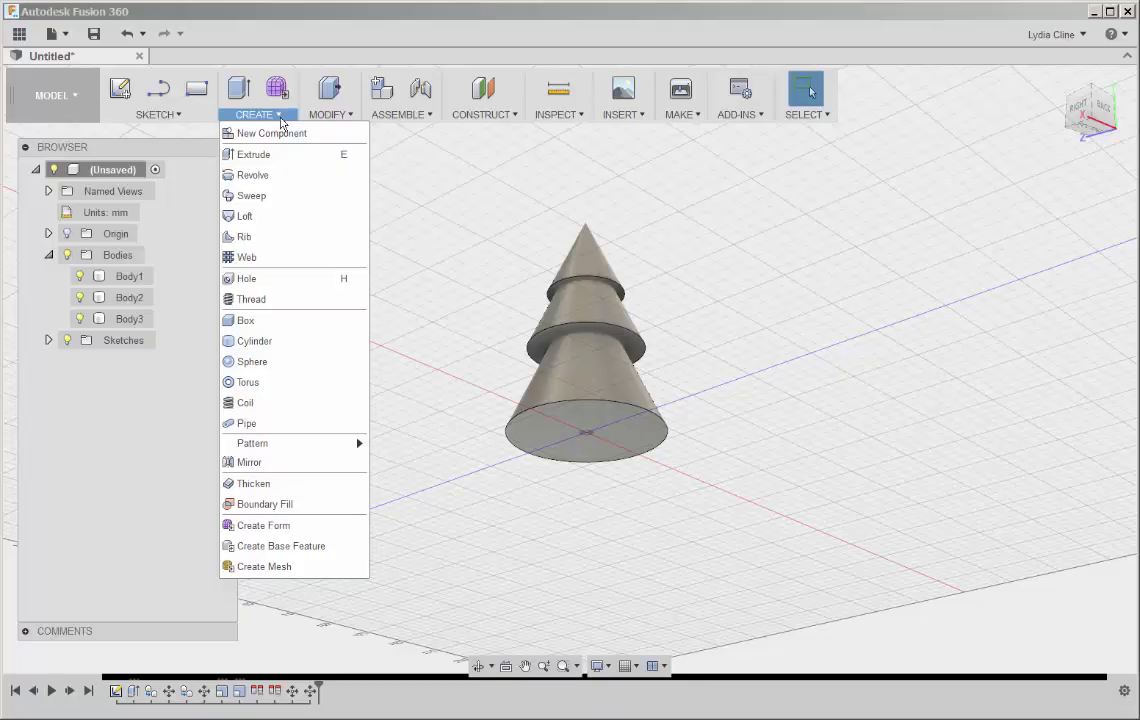
left_click(275, 341)
left_click(605, 453)
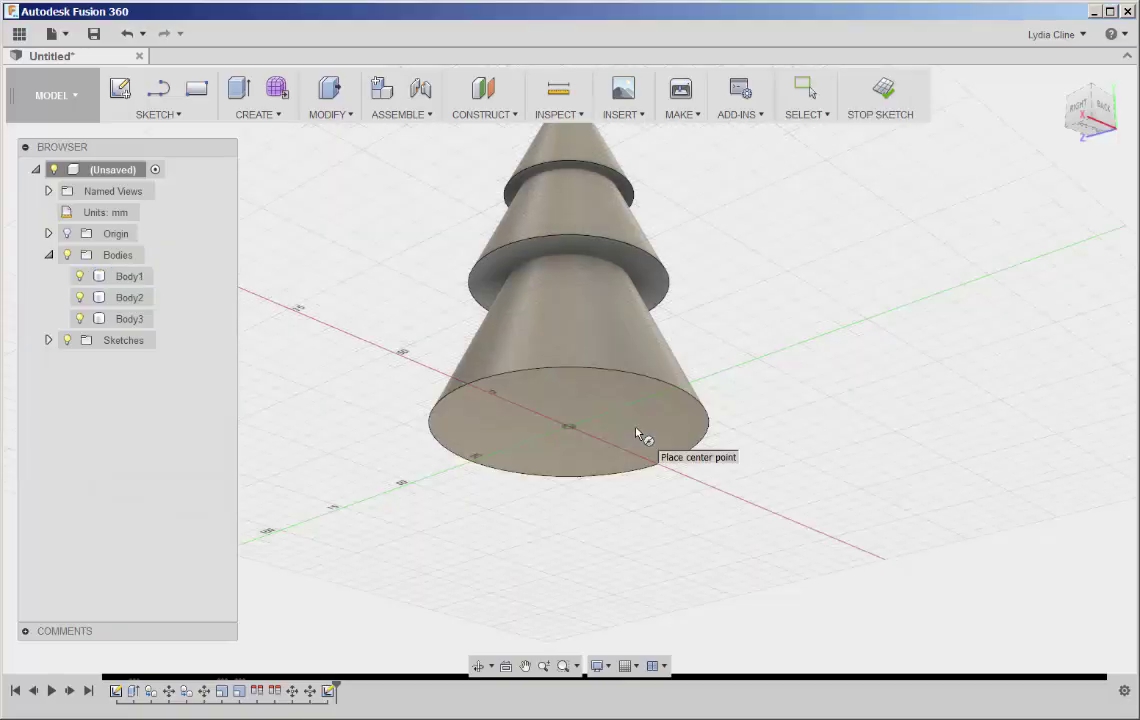
scroll(577, 427, "up", 2)
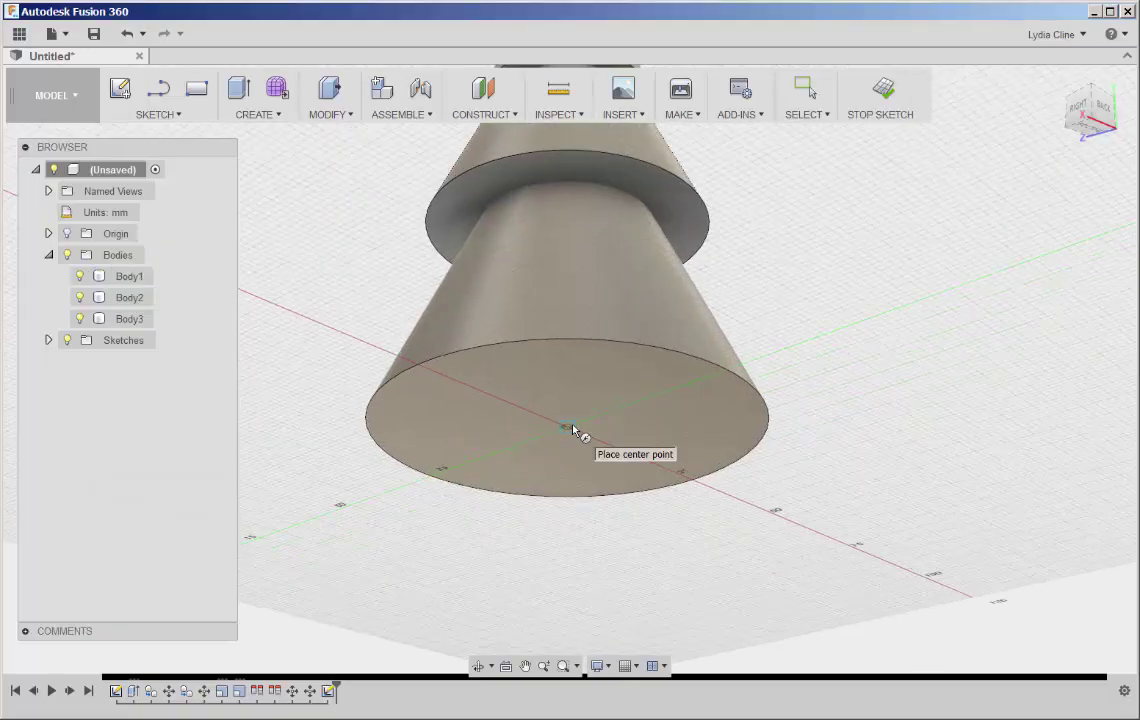
left_click(568, 427)
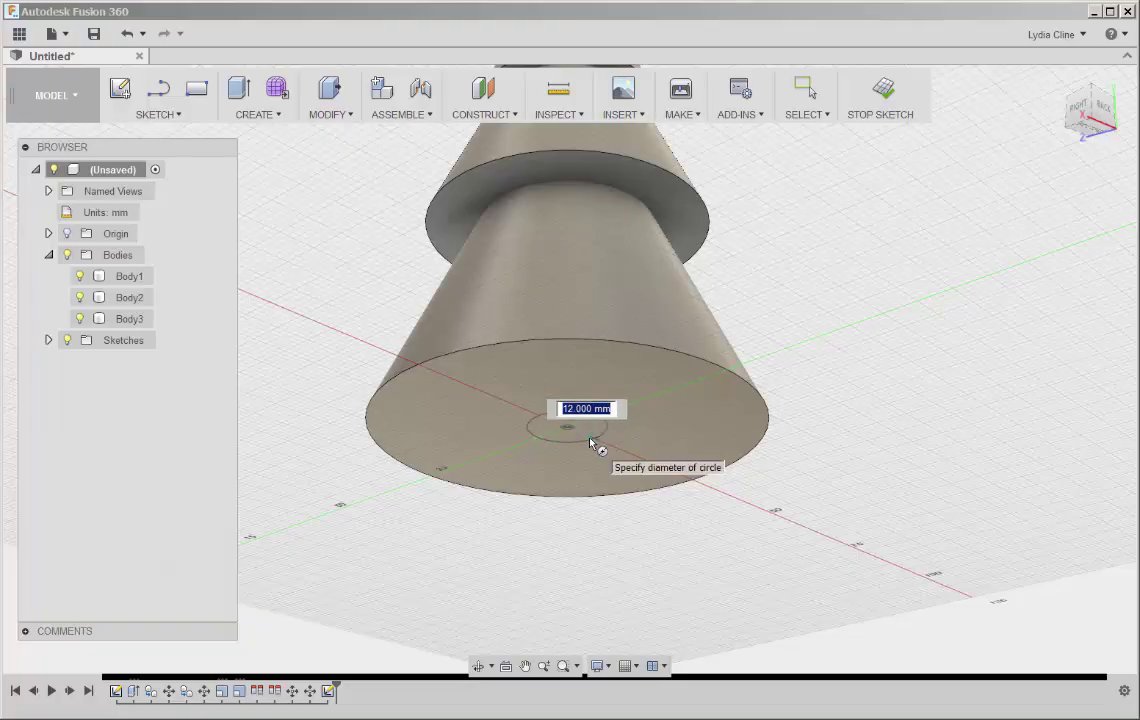
left_click(590, 443)
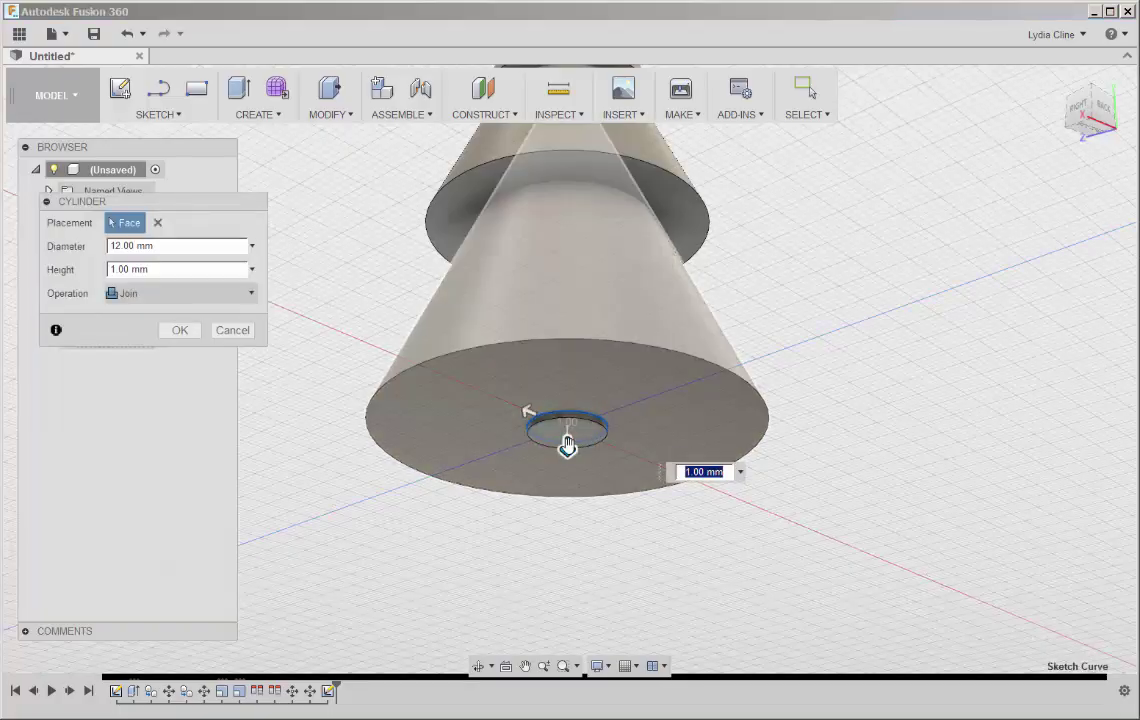
left_click_drag(566, 445, 615, 613)
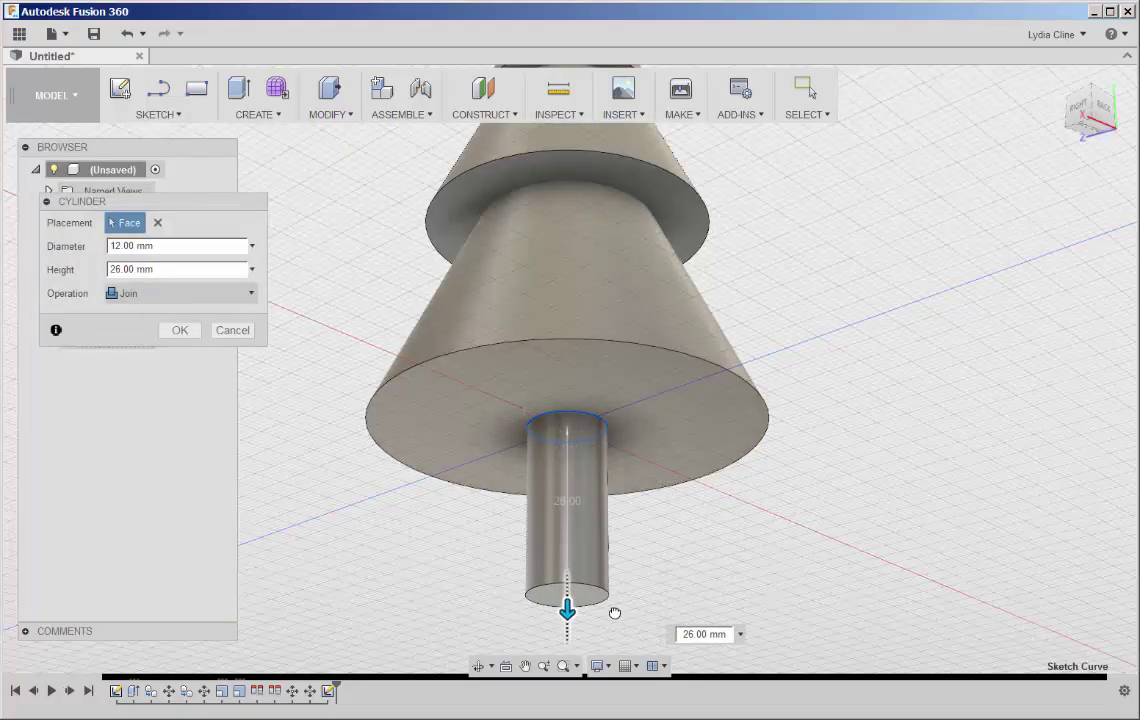
left_click(179, 330)
middle_click_drag(612, 563, 522, 440)
left_click_drag(522, 440, 534, 425)
Sketch a 20 mm circle on the trunk's bottom face, centred on the trunk's end.
key("Escape")
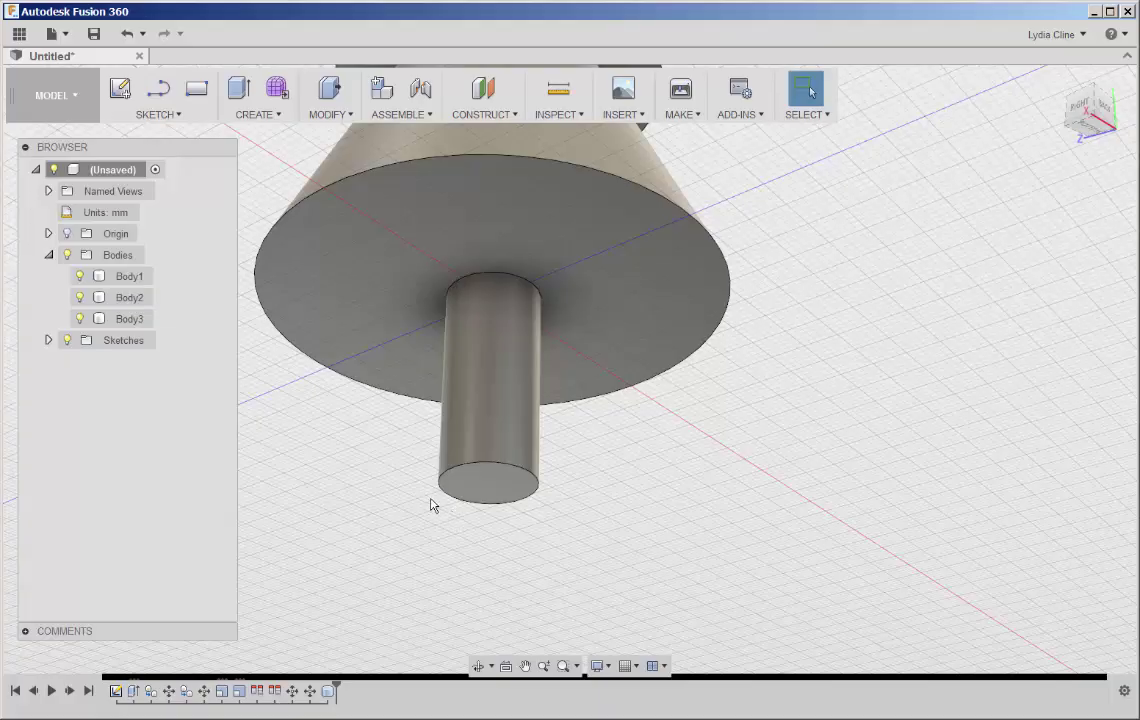
left_click(178, 116)
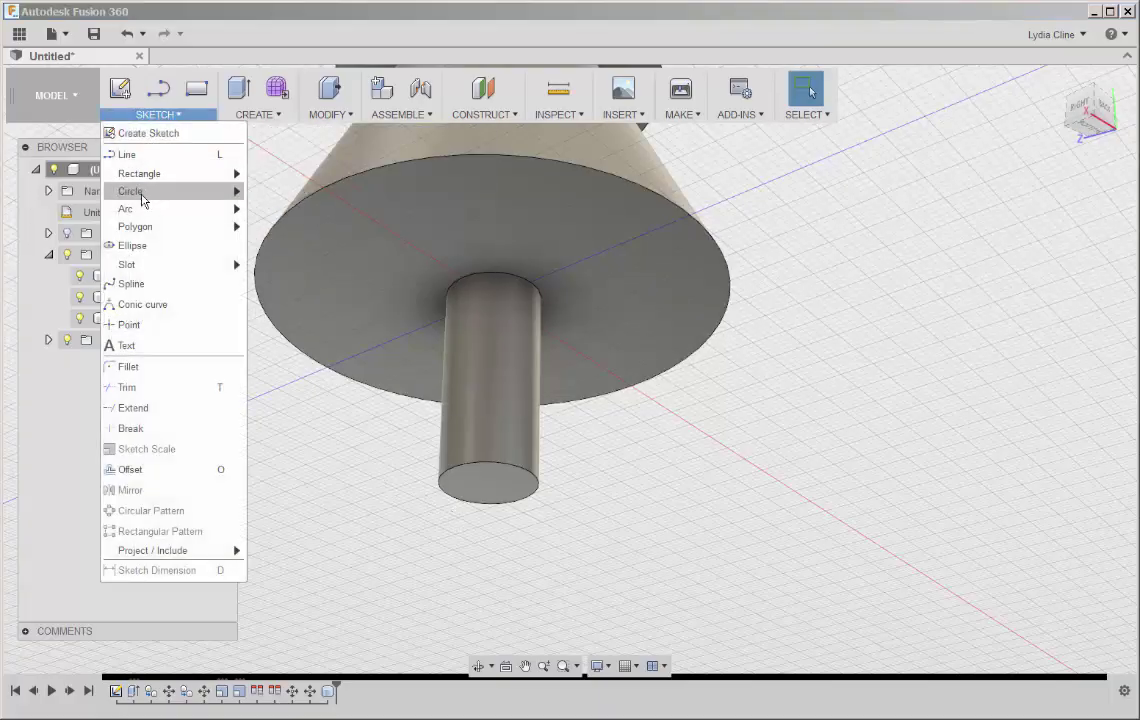
mouse_move(130, 191)
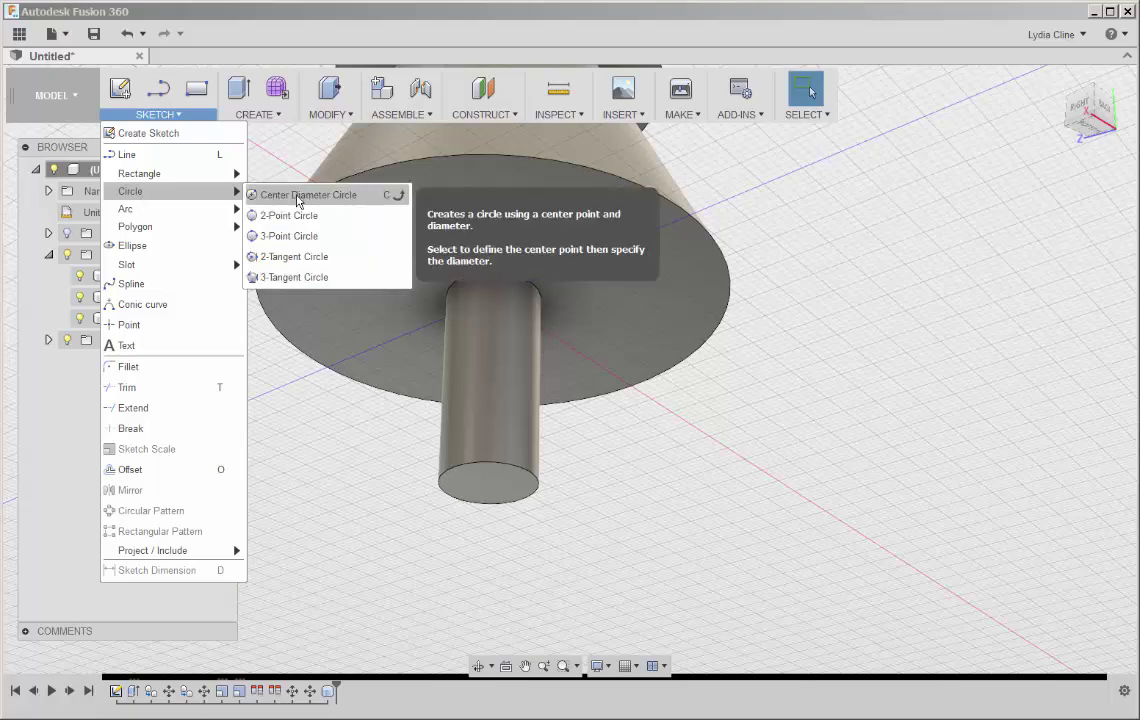
left_click(298, 195)
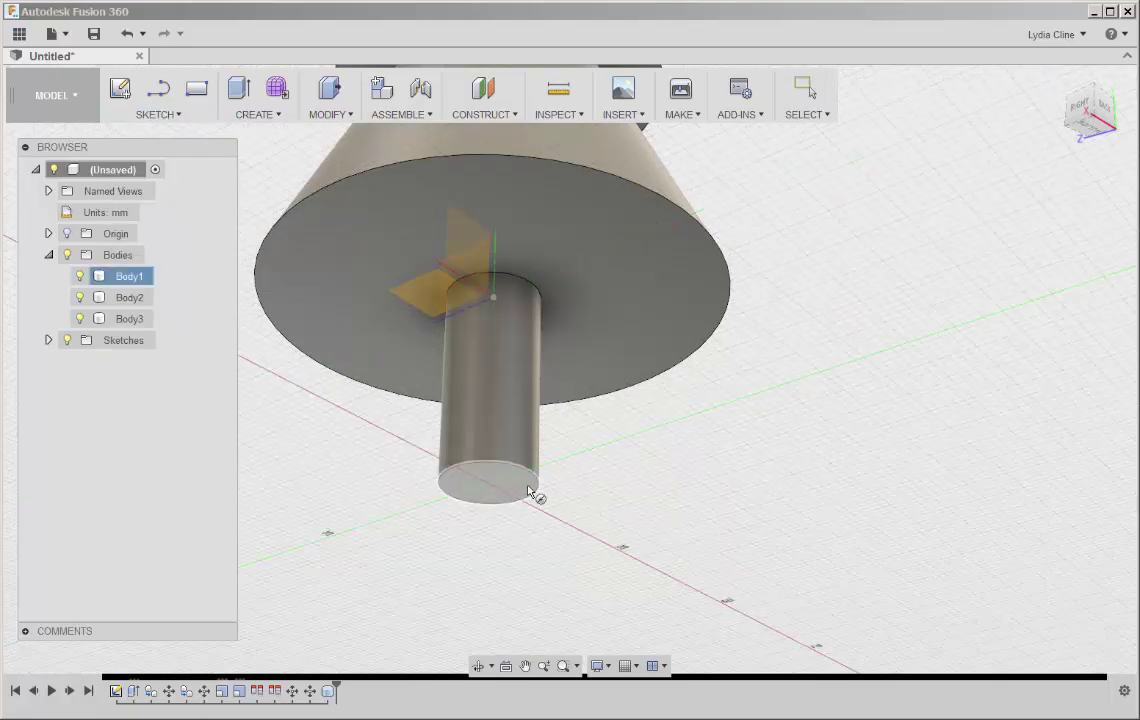
scroll(530, 490, "up", 3)
left_click(525, 487)
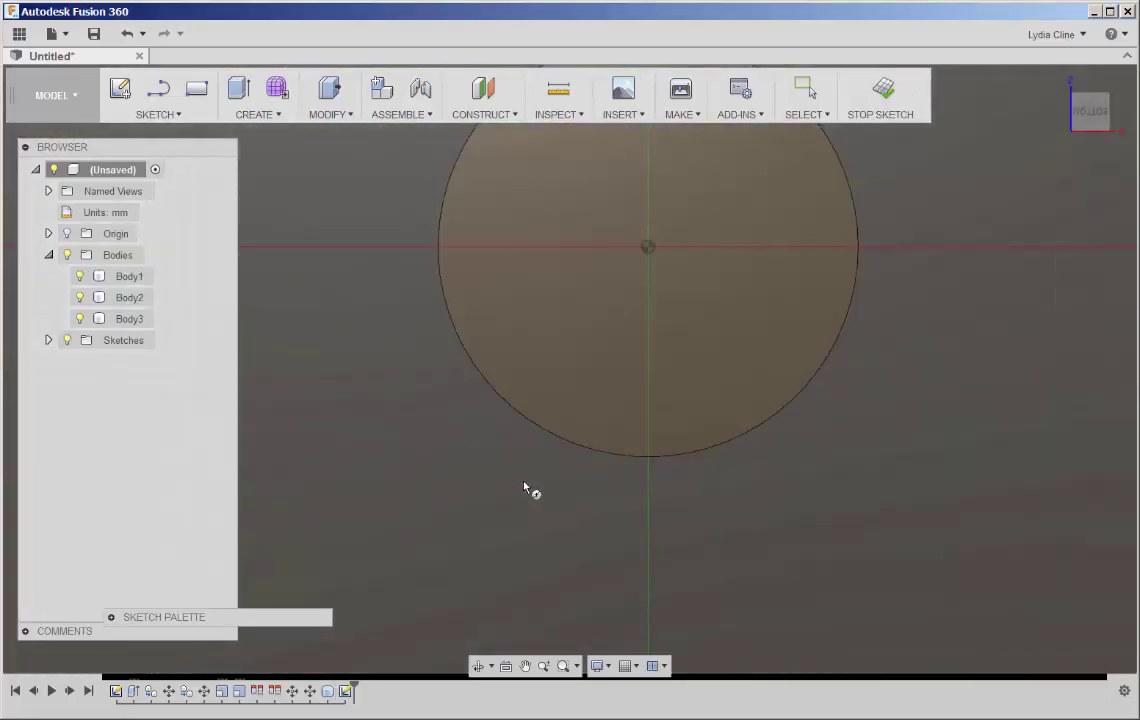
scroll(650, 252, "down", 3)
left_click(649, 251)
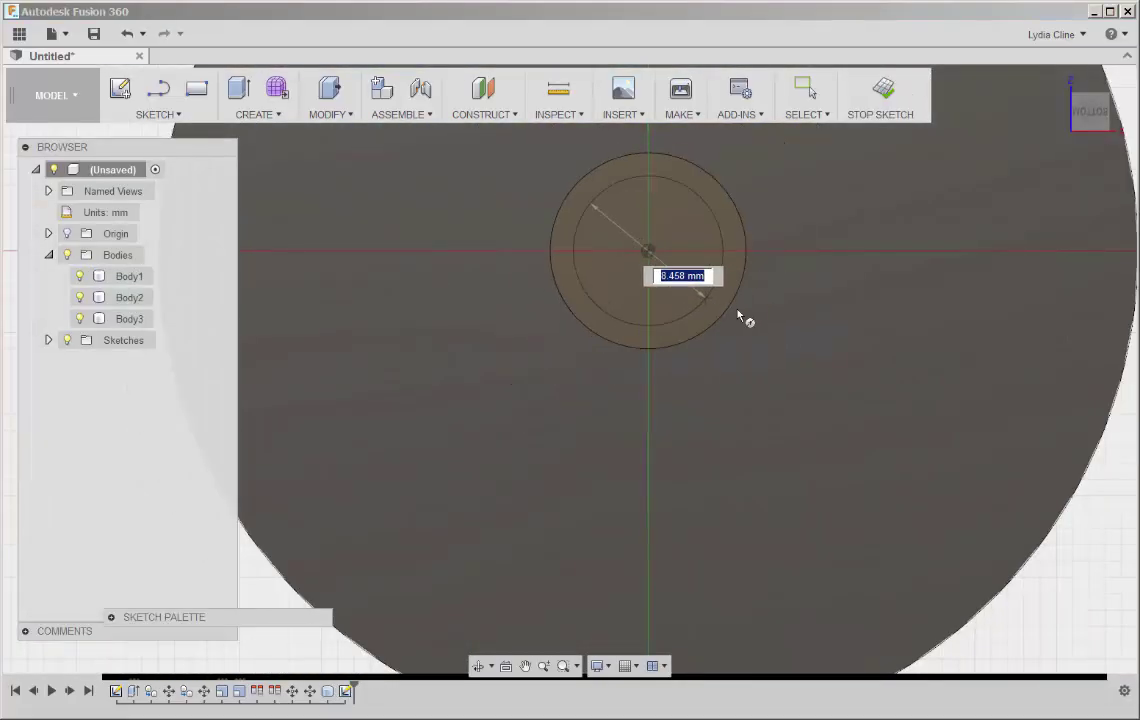
left_click(785, 352)
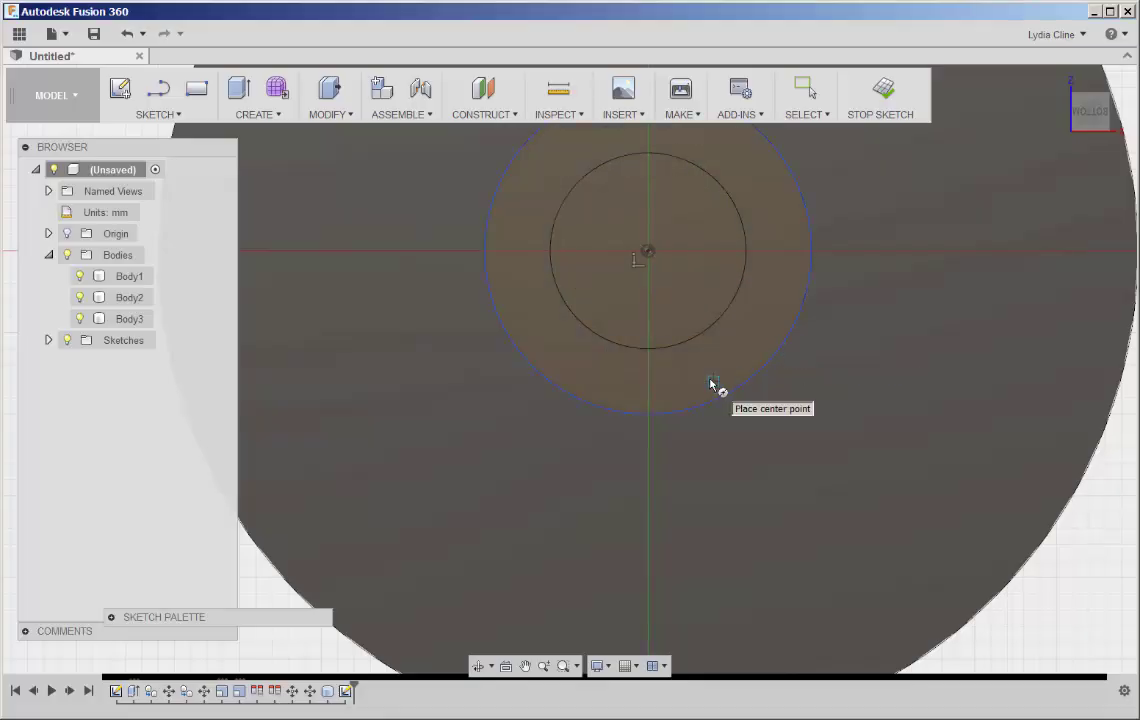
left_click(883, 90)
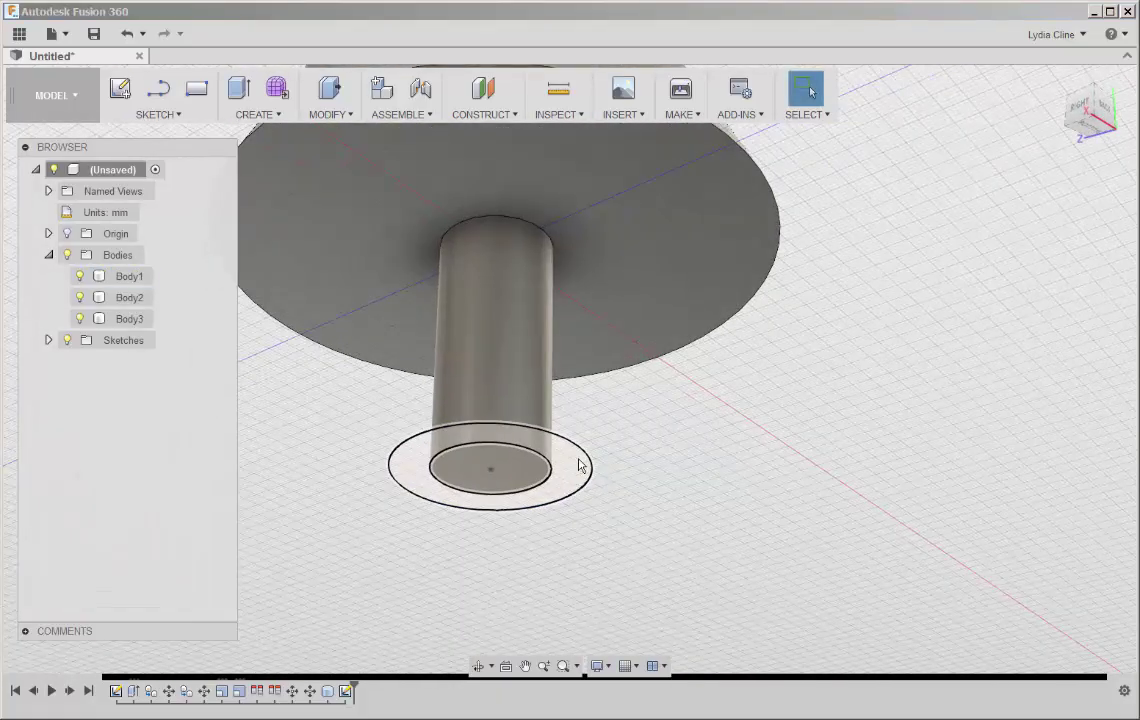
left_click(582, 466)
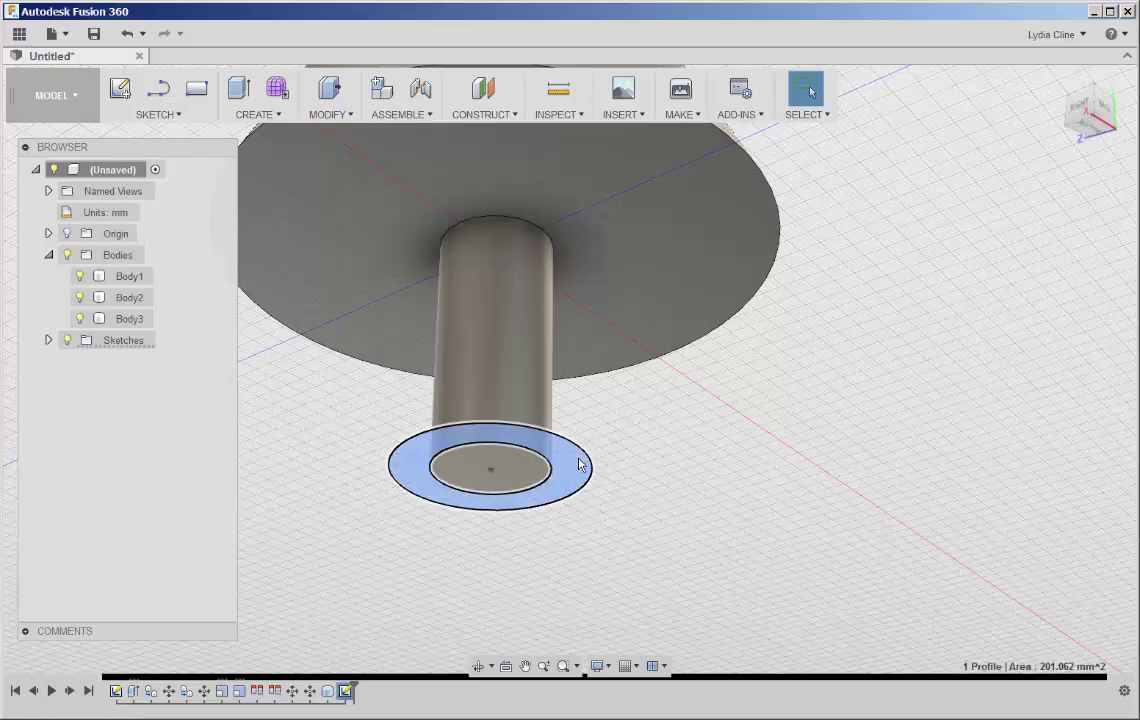
Extrude the ring and inner disc 12 mm downward with a -15° taper, joined.
left_click(523, 478)
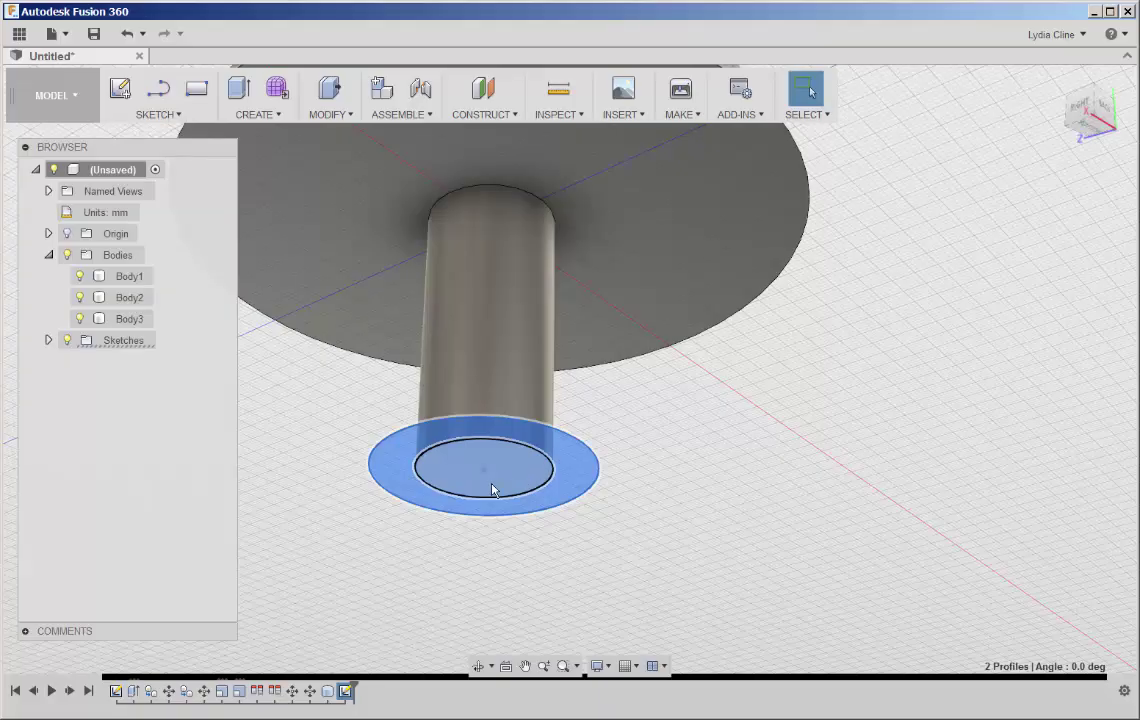
right_click(503, 473)
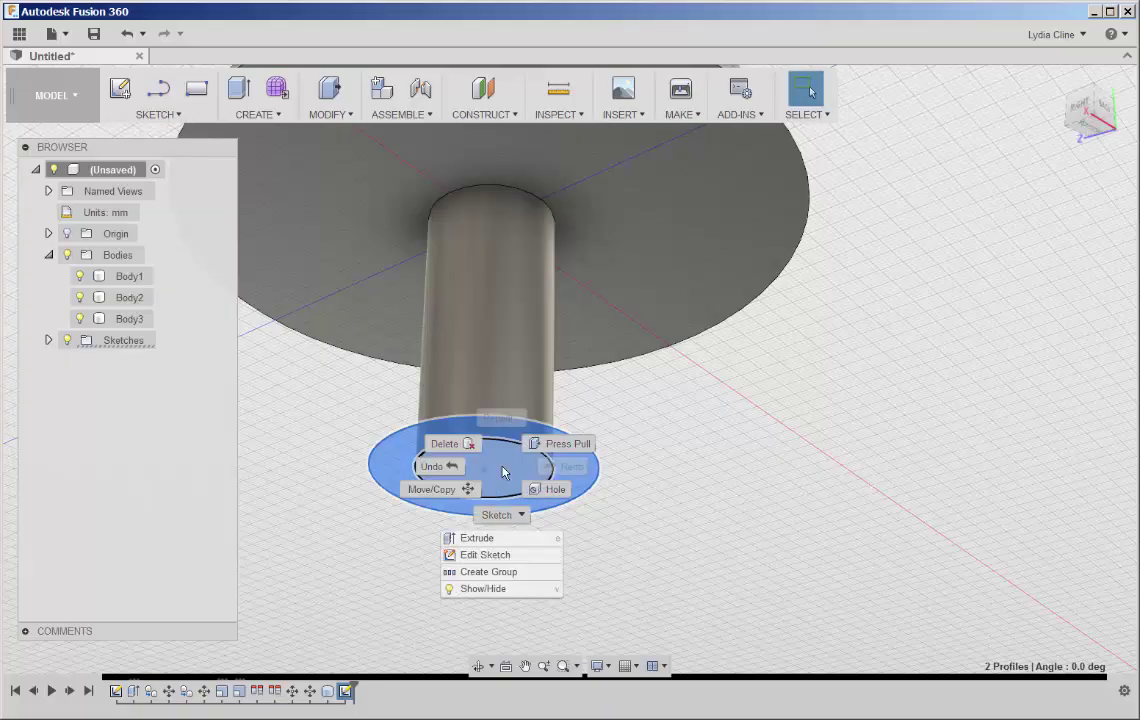
left_click(566, 446)
left_click_drag(484, 484, 480, 614)
middle_click_drag(453, 568, 463, 515)
left_click_drag(466, 551, 456, 548)
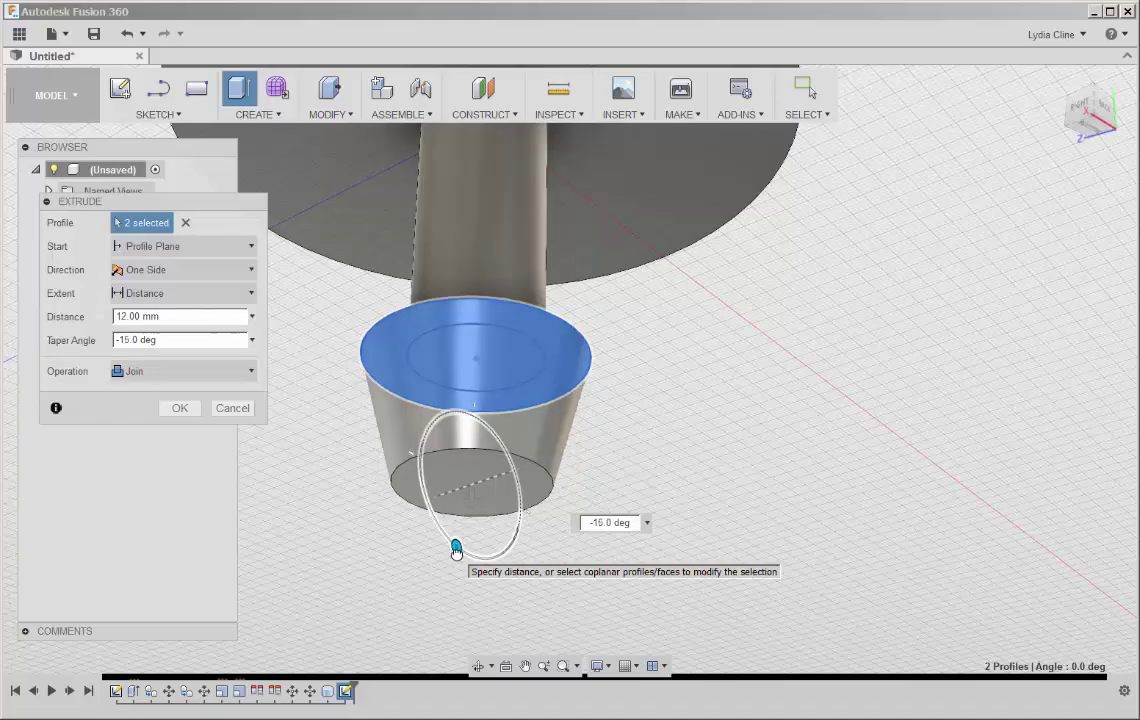
left_click(180, 412)
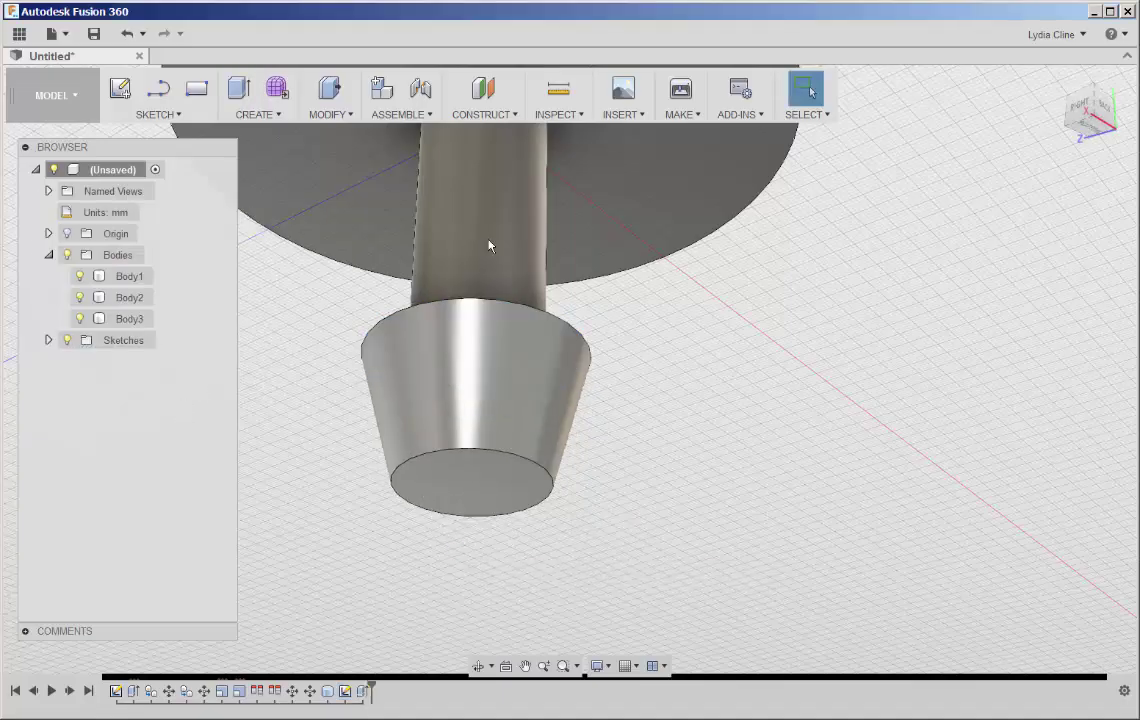
left_click(1057, 84)
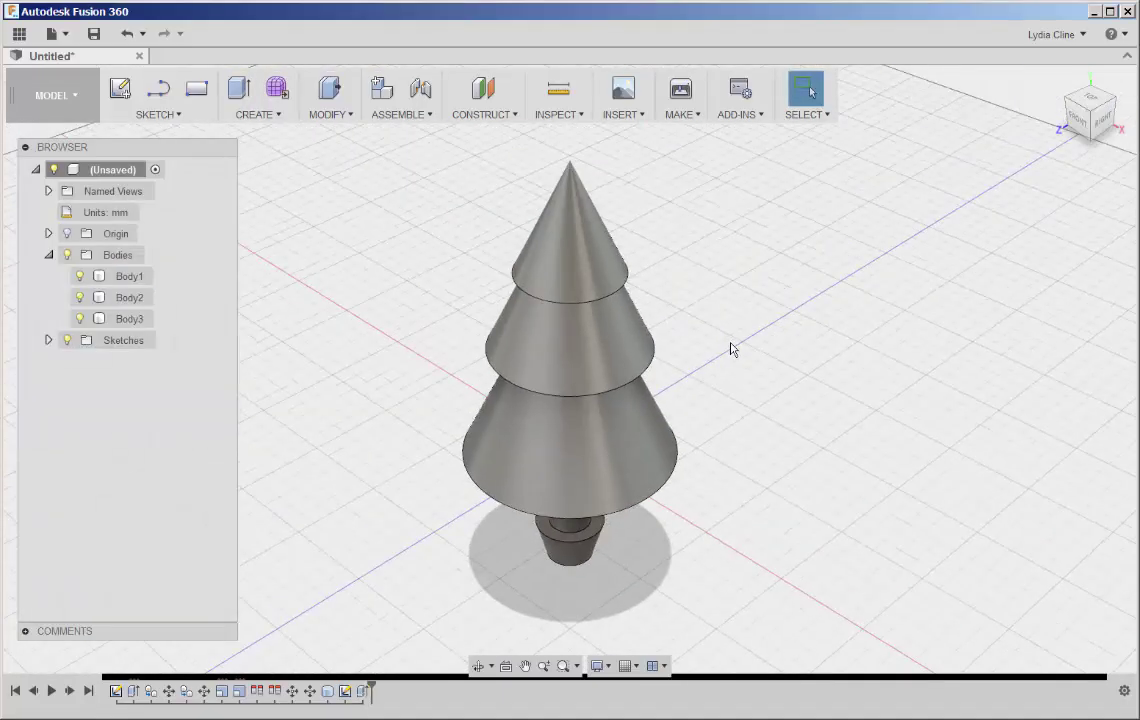